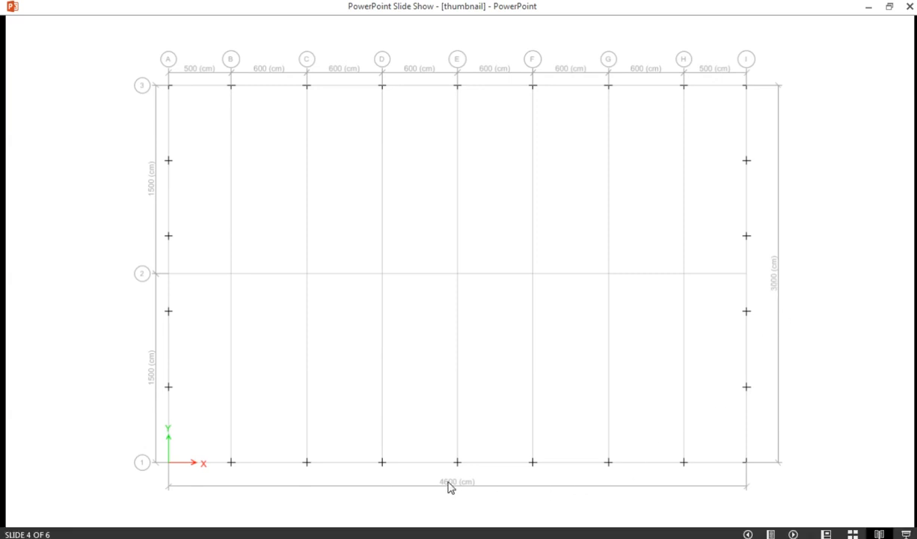
Step: In ETABS, set up a distributed frame load for the corner column at the origin, using pattern WPY in direction Global-Y
click(819, 269)
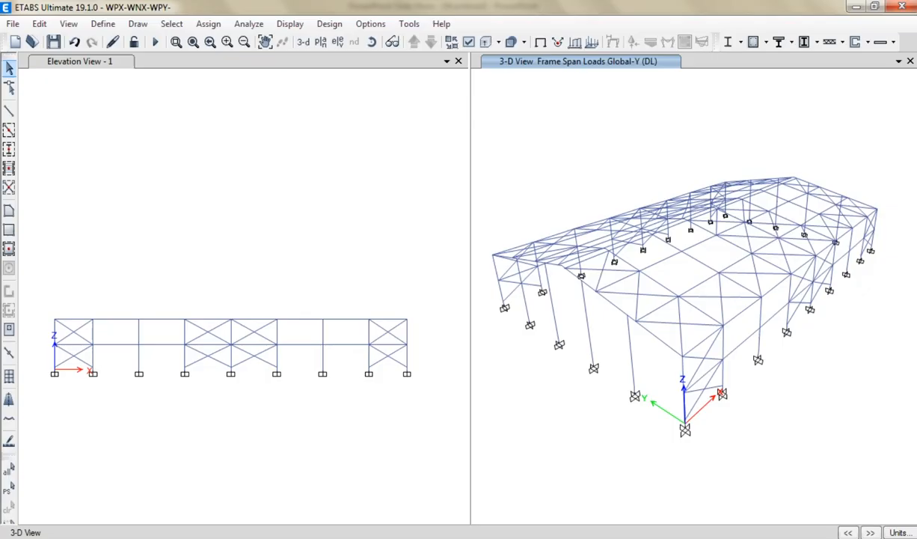
click(659, 359)
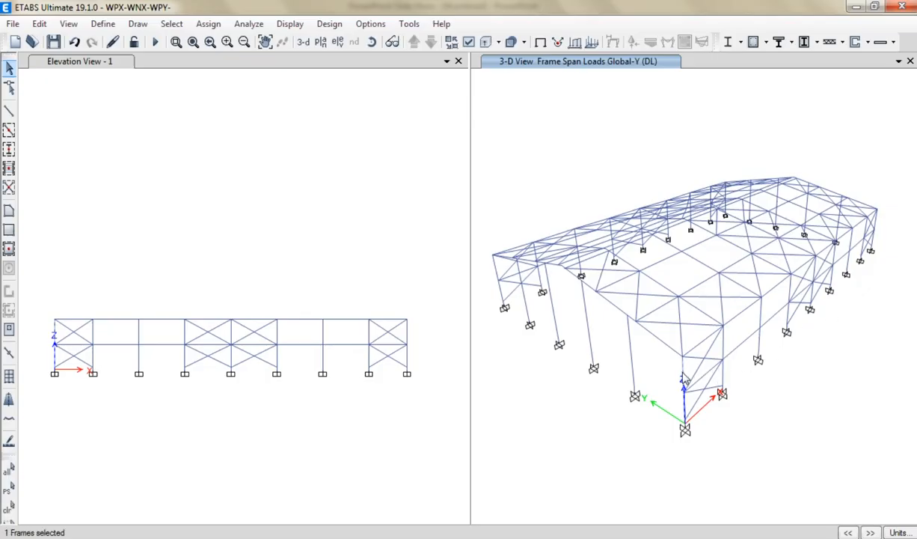
click(208, 23)
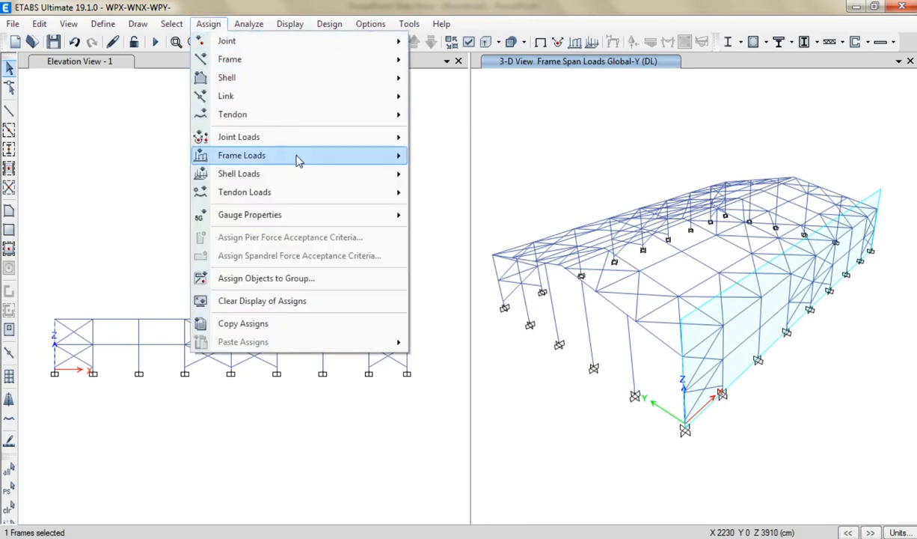
mouse_move(298, 159)
click(453, 177)
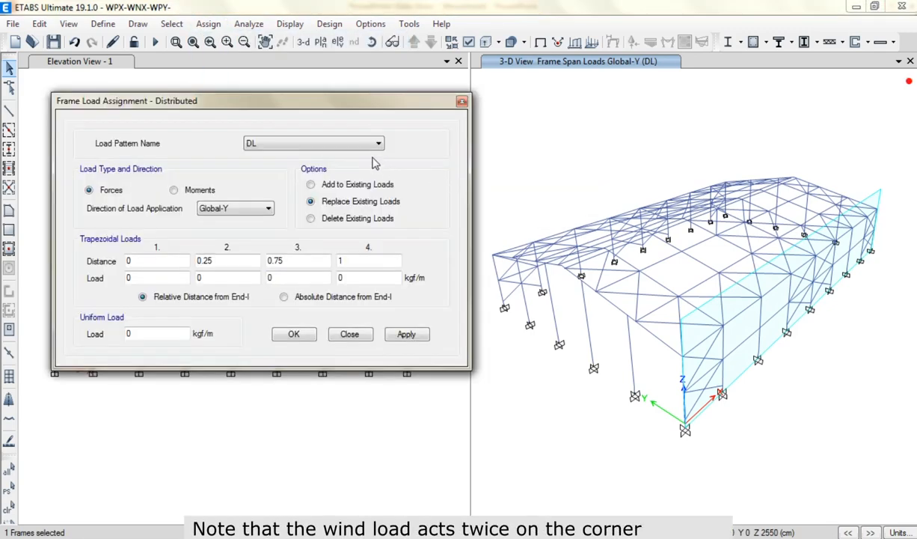
click(276, 143)
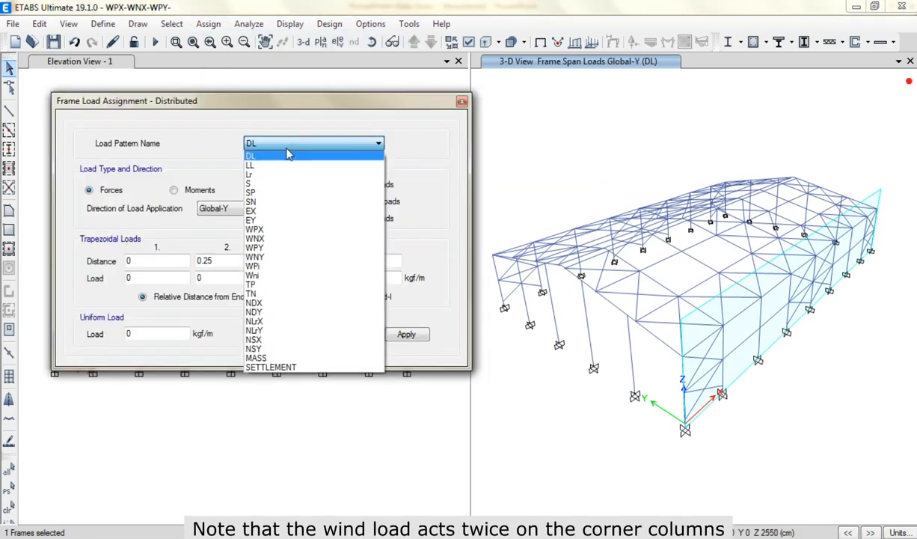
click(262, 247)
click(232, 210)
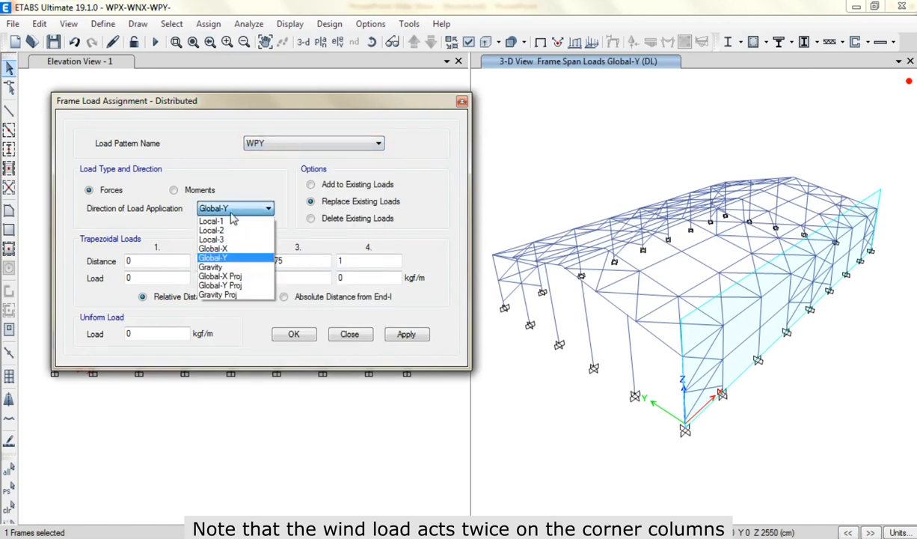
click(232, 259)
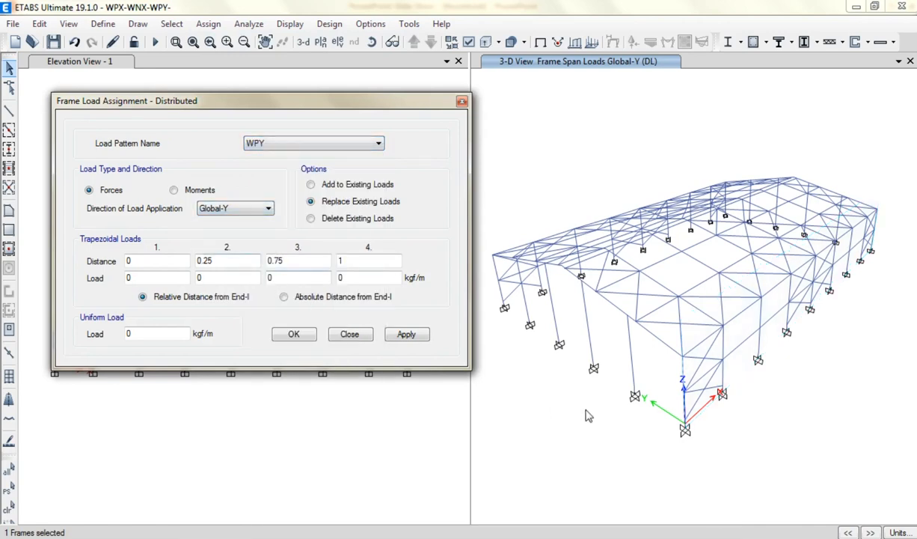
Step: Apply a uniform load of 155 kgf/m to the corner column at the origin
double_click(129, 334)
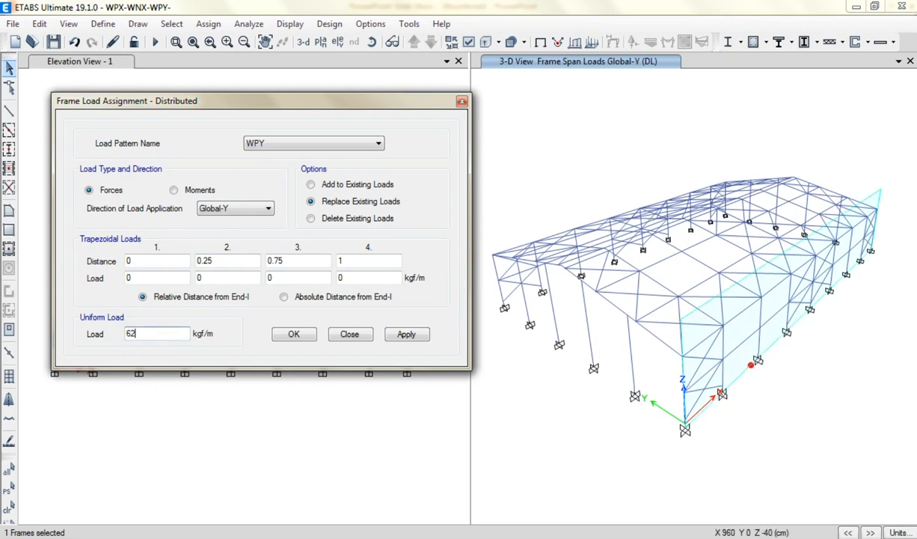
key(Return)
click(404, 336)
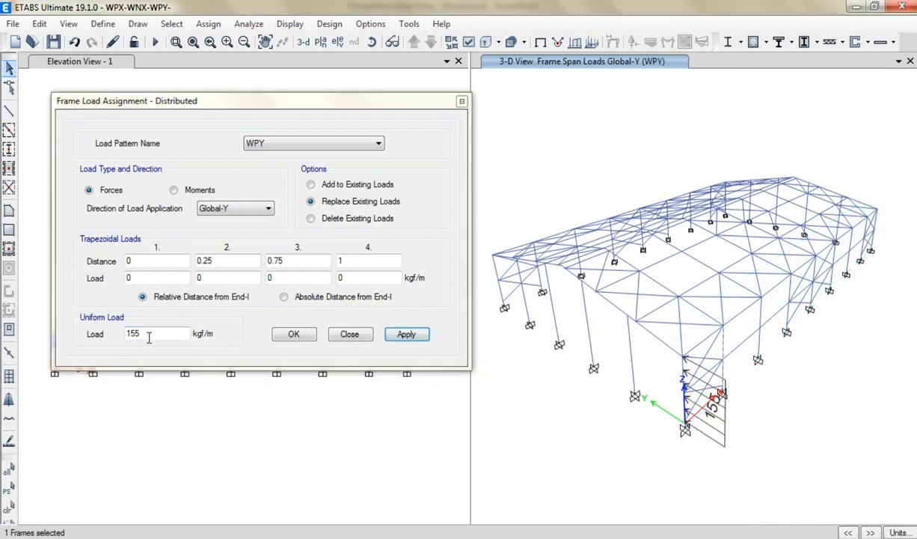
Step: Apply a WPY uniform load of 278 kgf/m to the column next to the origin corner along the X axis
drag(149, 337, 107, 344)
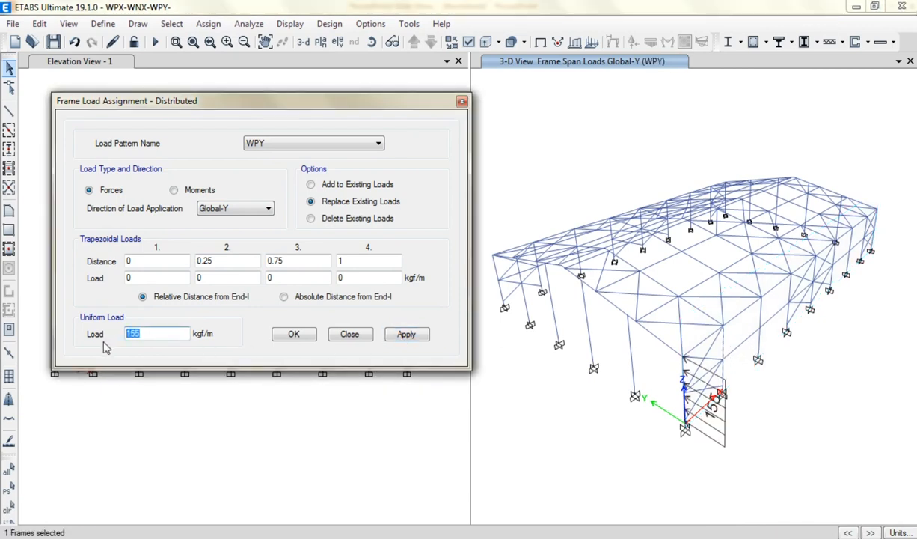
text(0)
text()+(41*3))
key(Tab)
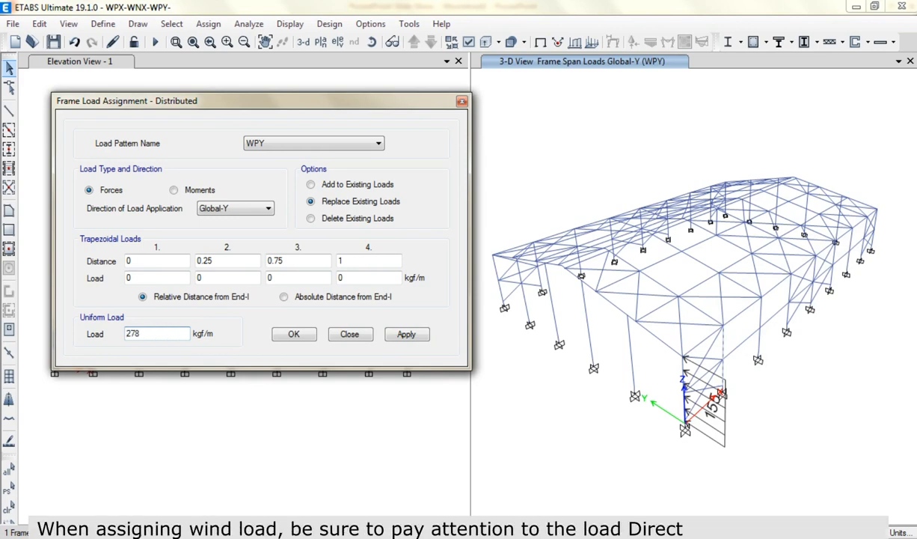
click(403, 336)
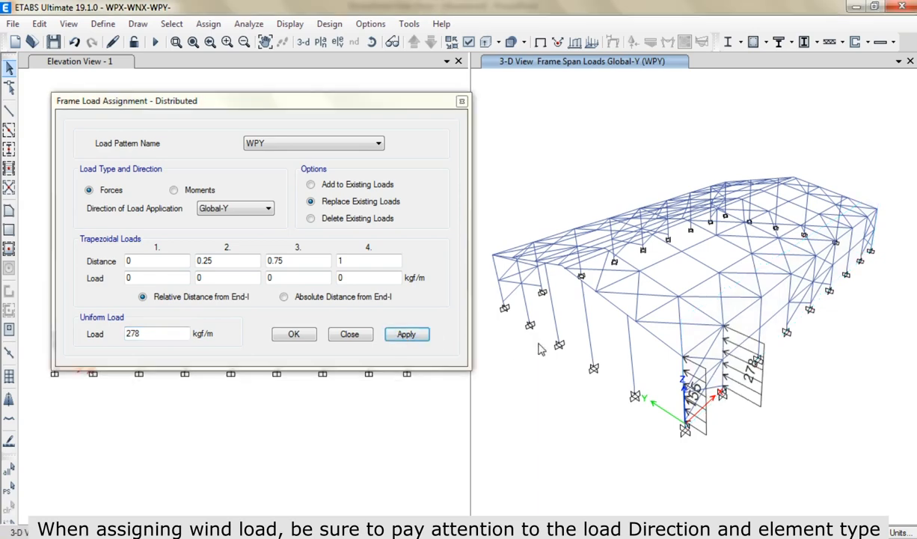
Step: Apply a WPY uniform load of 41*(3+3) kgf/m to the five middle columns of the long wall along the X axis
shift+middle_drag(821, 375, 790, 384)
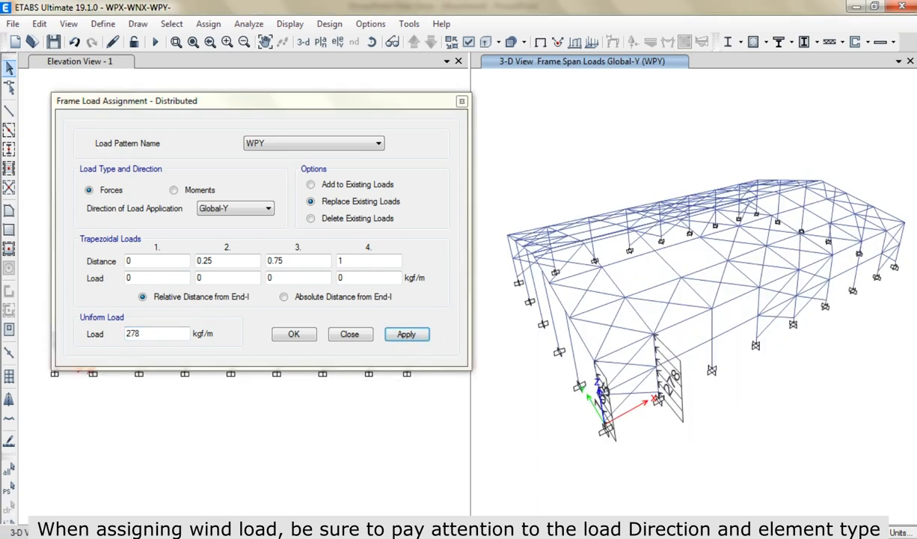
key(alt+Tab)
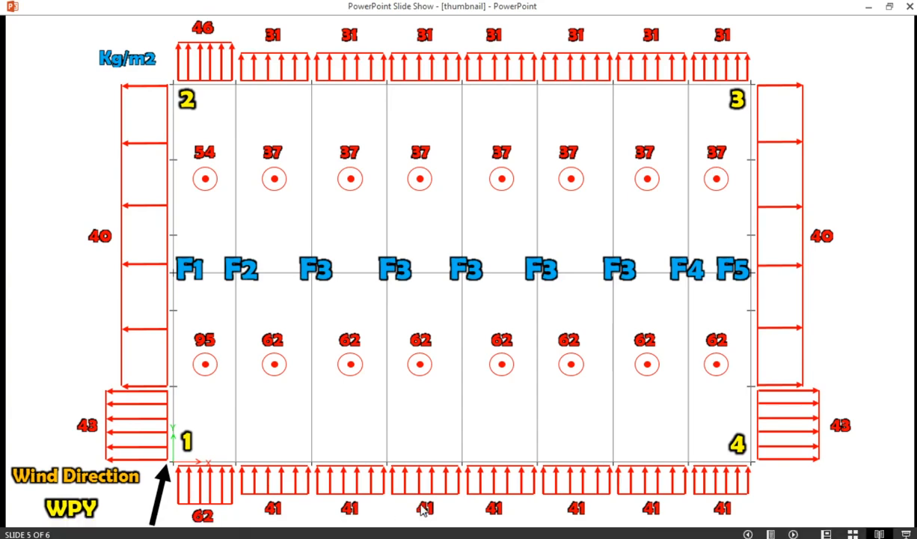
key(alt+Tab)
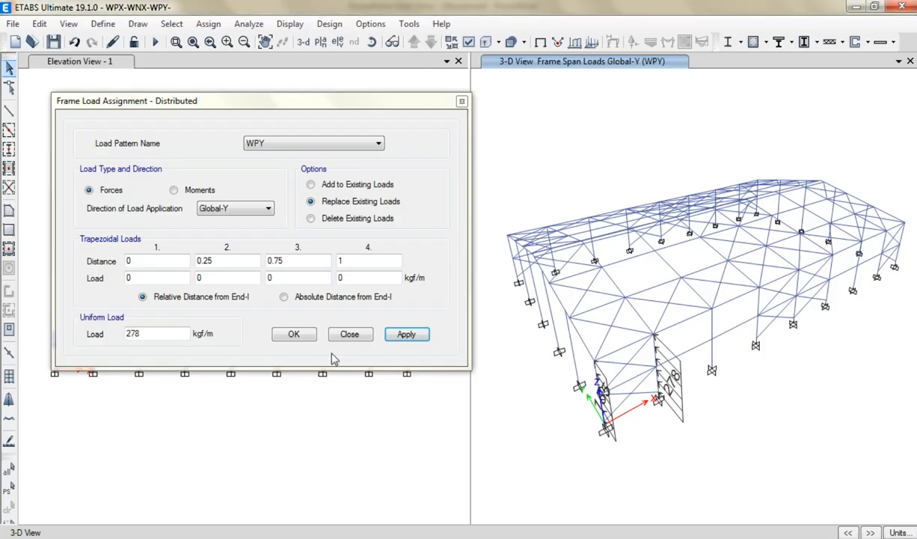
drag(154, 335, 103, 344)
text(41*(3+3)
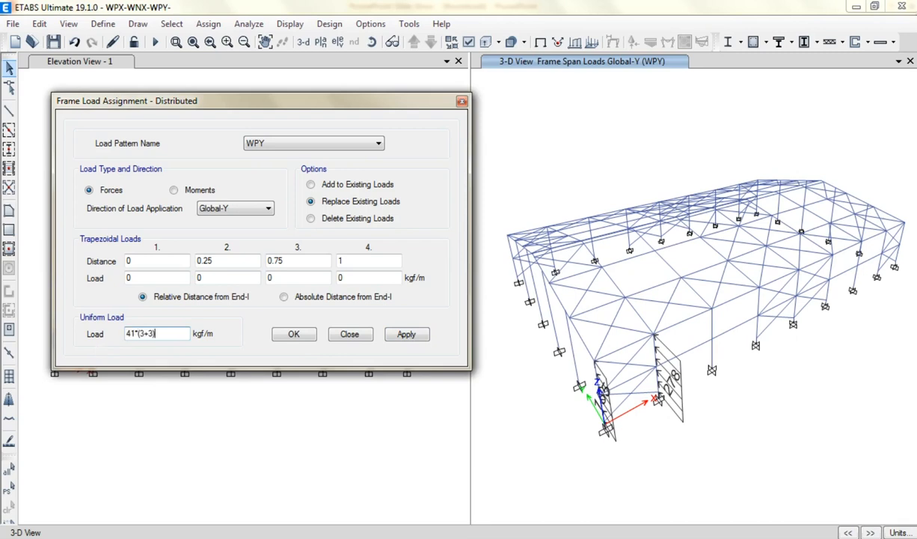
key(Return)
click(683, 336)
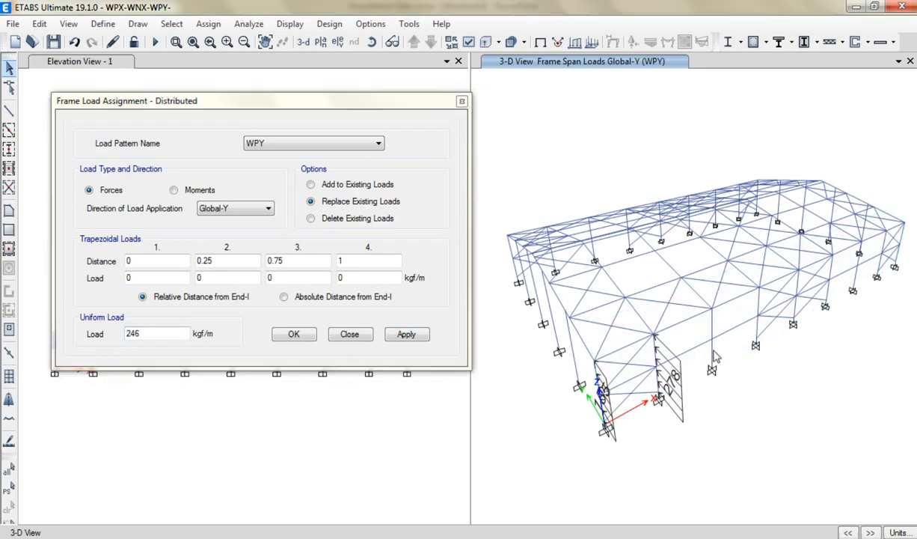
click(758, 318)
click(795, 296)
click(822, 277)
click(823, 271)
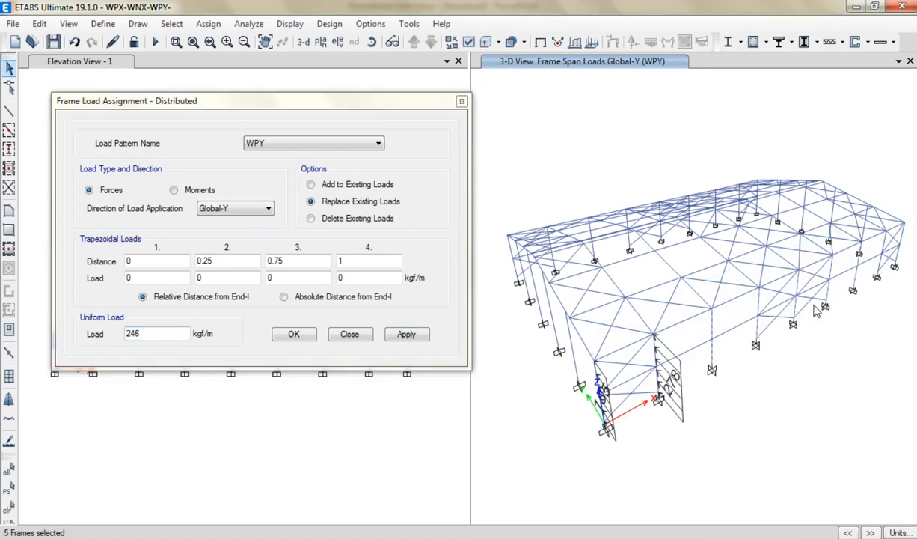
click(406, 335)
Step: Apply a WPY uniform load of 225.5 kgf/m to the second-to-last column of the wall along the X axis
shift+middle_drag(737, 296, 696, 321)
click(793, 301)
double_click(166, 334)
text(4)
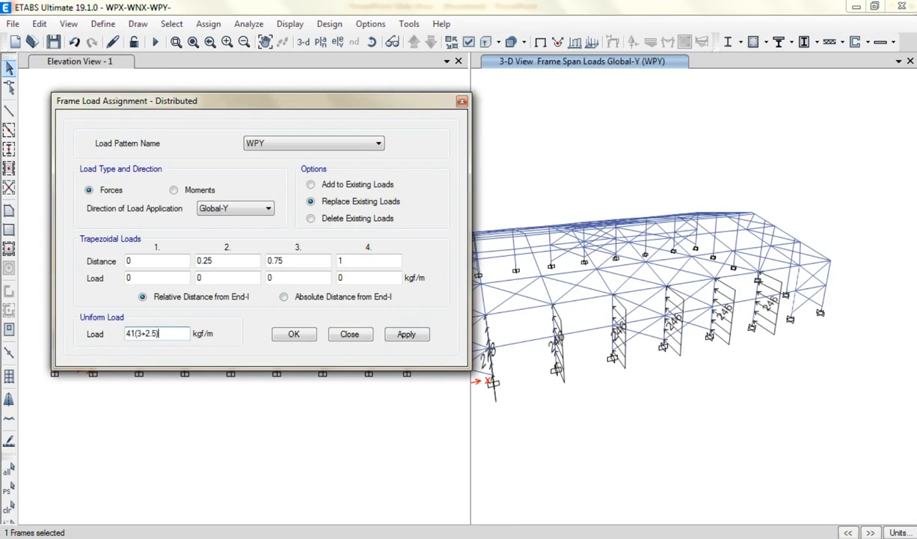
text(1(3+2.5))
key(Return)
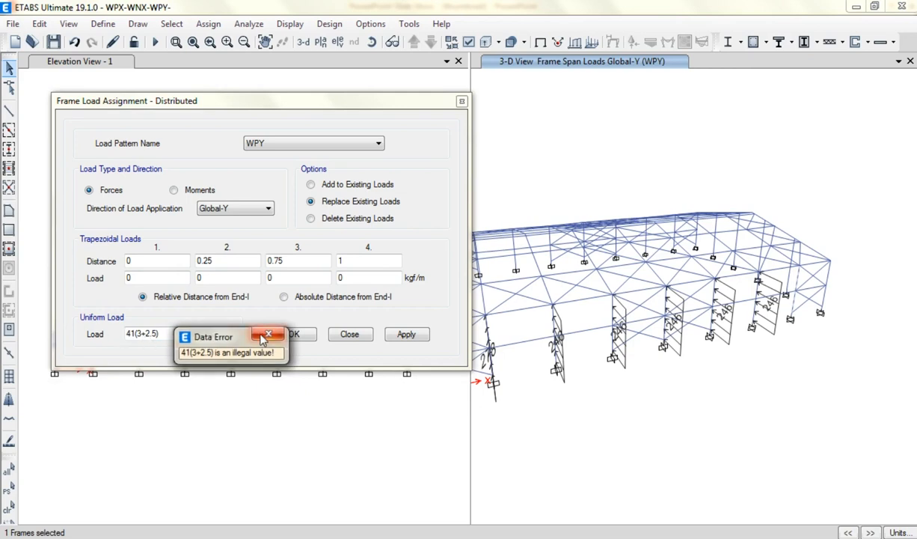
click(267, 335)
text(41)
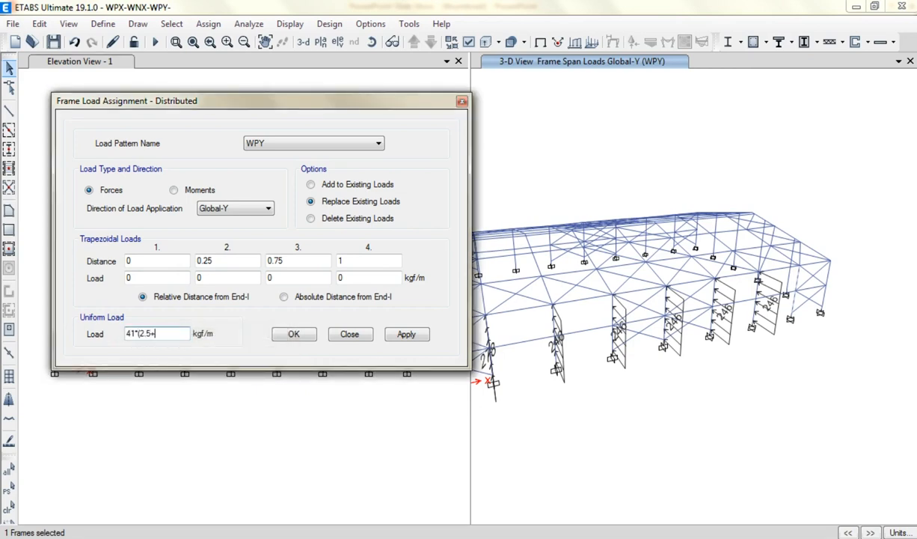
key(Return)
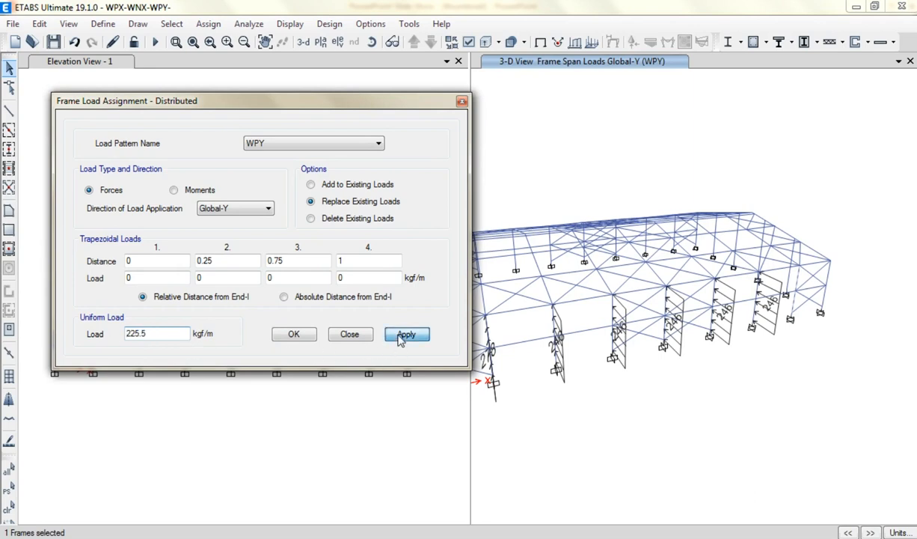
click(400, 337)
Step: Apply a WPY uniform load of 41*2.5 kgf/m to the far corner column of the wall along the X axis
click(823, 298)
drag(172, 332, 86, 322)
text(41)
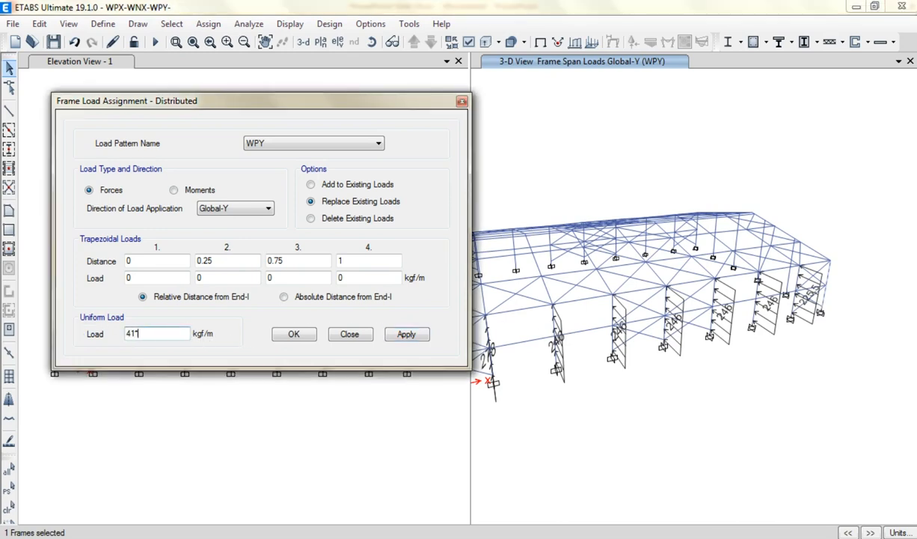
text(*2.5)
key(Return)
click(421, 336)
Step: Check the WPY wind diagram and apply a 115 kgf/m uniform load to the corner column opposite the origin along Y
shift+middle_drag(595, 357, 723, 369)
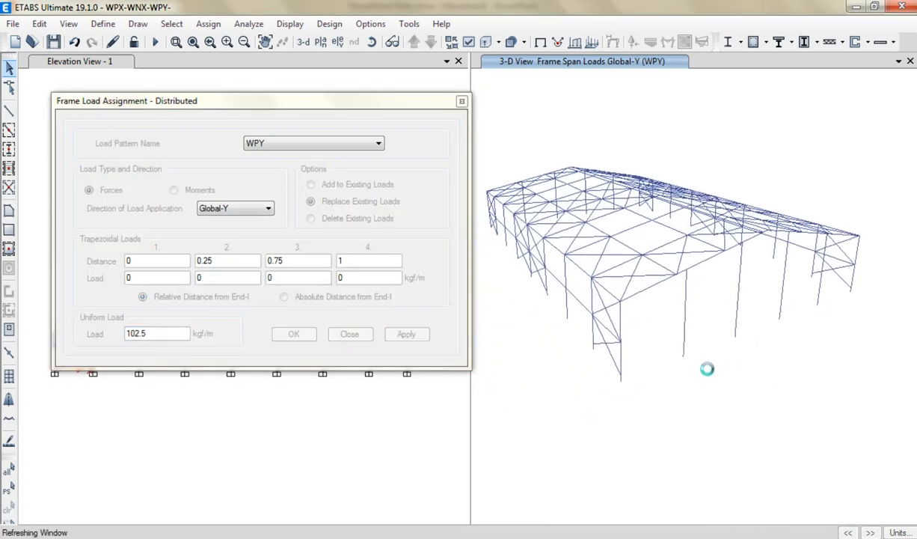
shift+middle_drag(642, 383, 651, 388)
shift+middle_drag(586, 363, 717, 403)
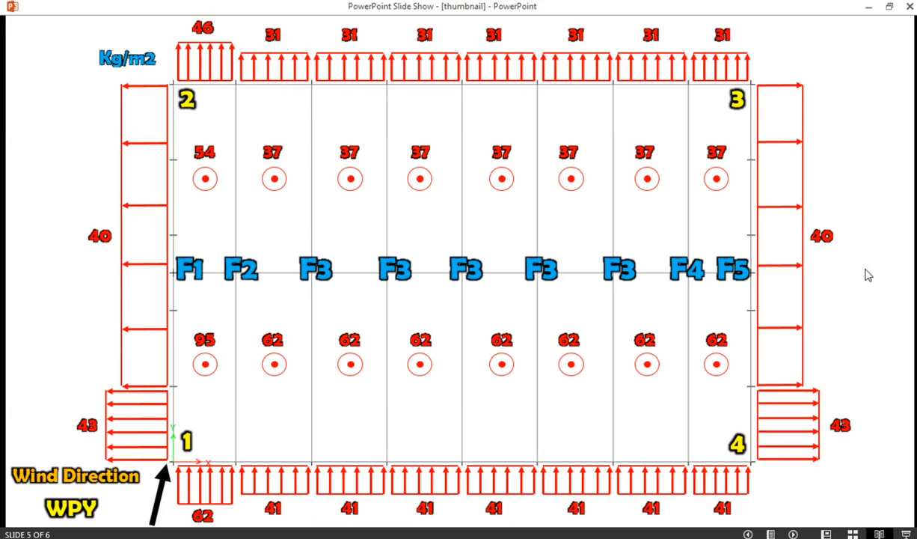
key(alt+Tab)
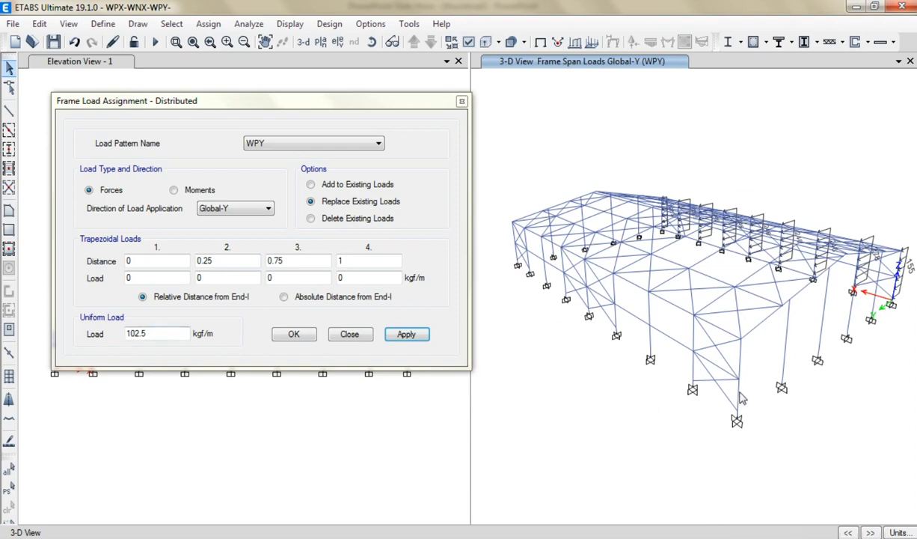
click(60, 343)
text(4)
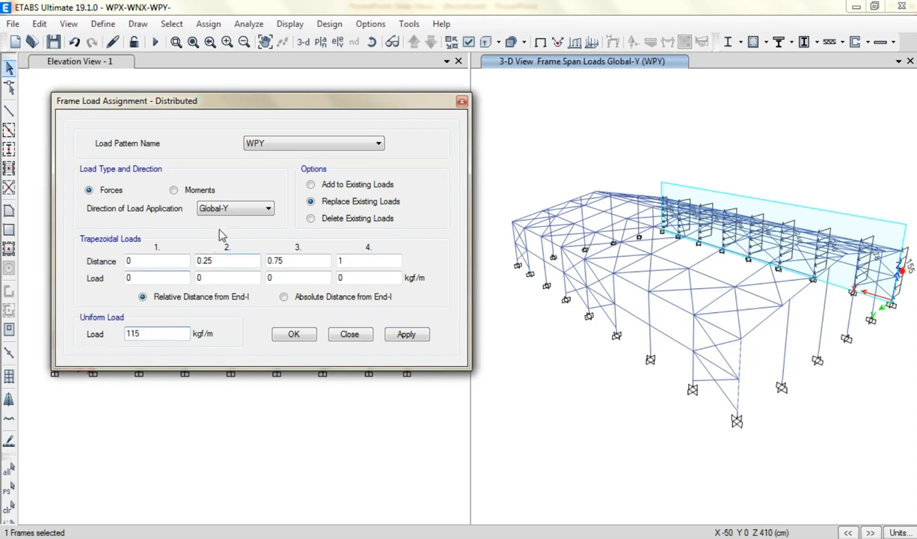
click(408, 335)
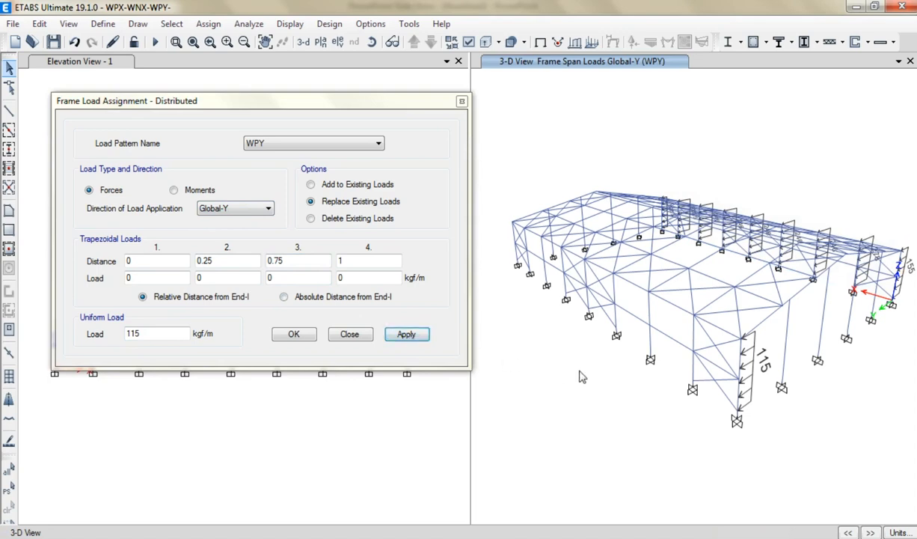
Step: Apply a WPY uniform load of (46*2.5)+(31*3) kgf/m to the column beside the 115 kgf/m corner on the opposite long wall
click(694, 372)
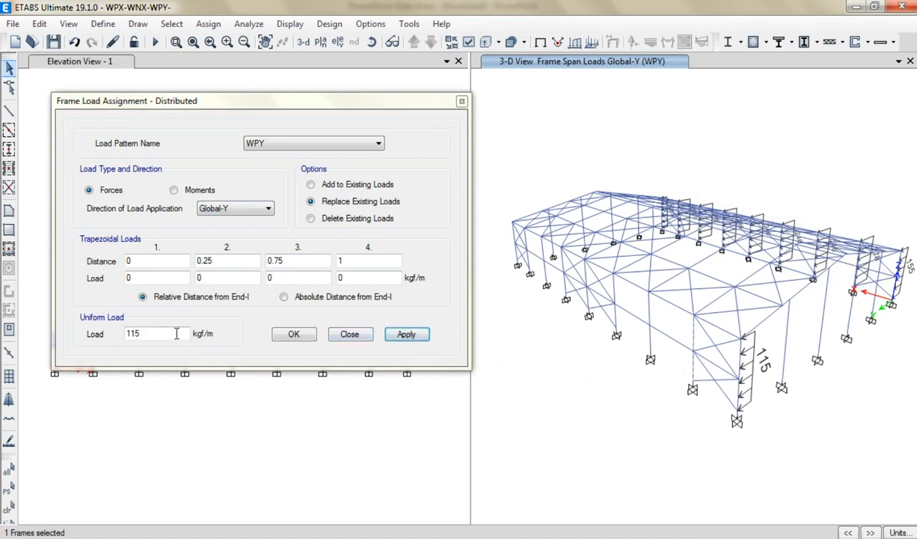
drag(180, 333, 71, 342)
text(46*2.5)+(31*3))
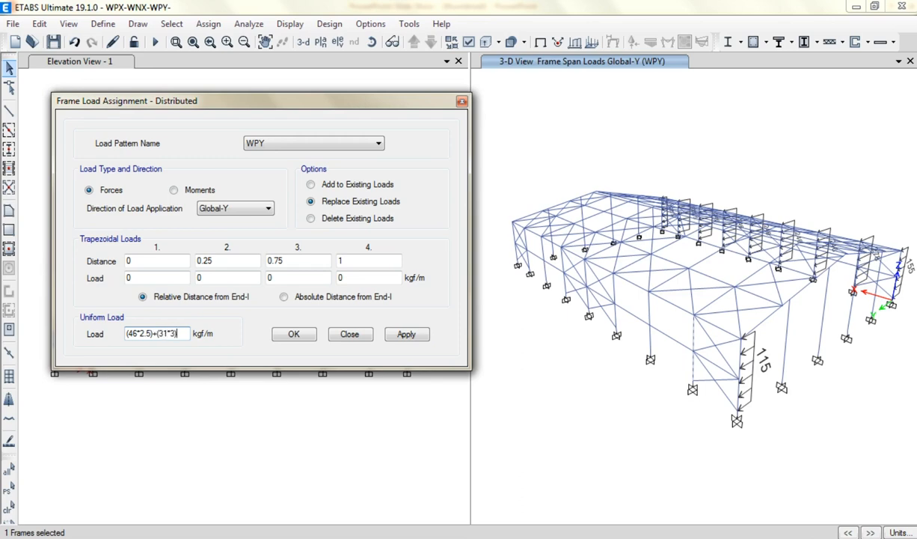
key(Return)
click(406, 334)
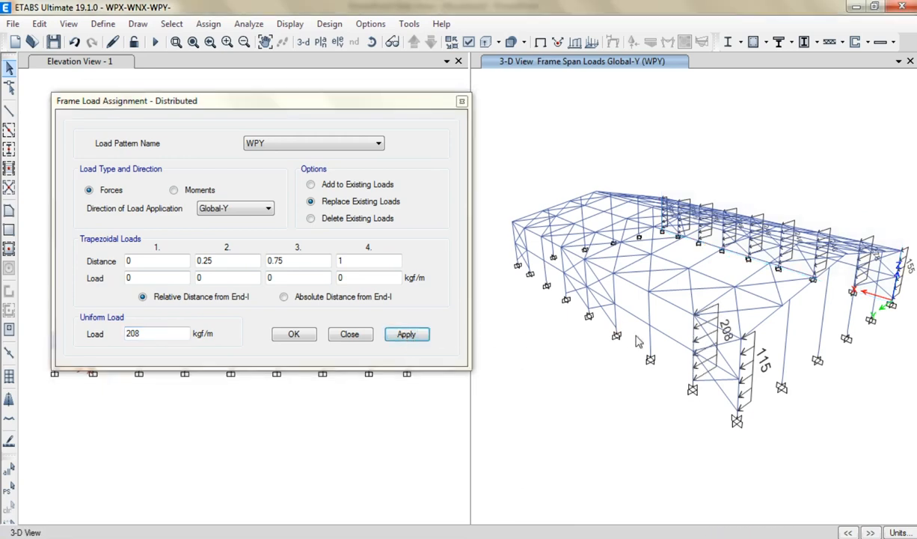
Step: Apply a WPY uniform load of 31*(3+3) kgf/m to the five intermediate columns of the long wall opposite the X axis
click(623, 324)
click(138, 335)
drag(139, 335, 103, 331)
text(31*(3+3)
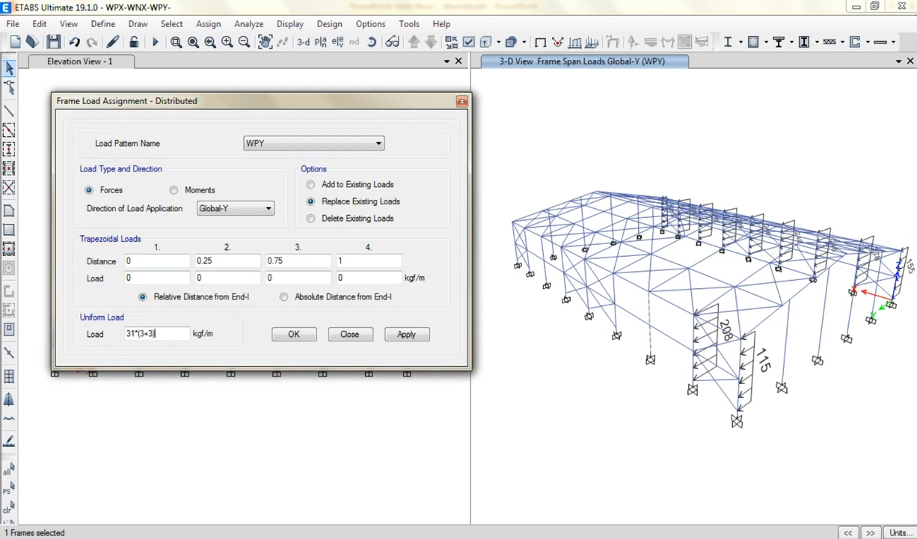
key(Return)
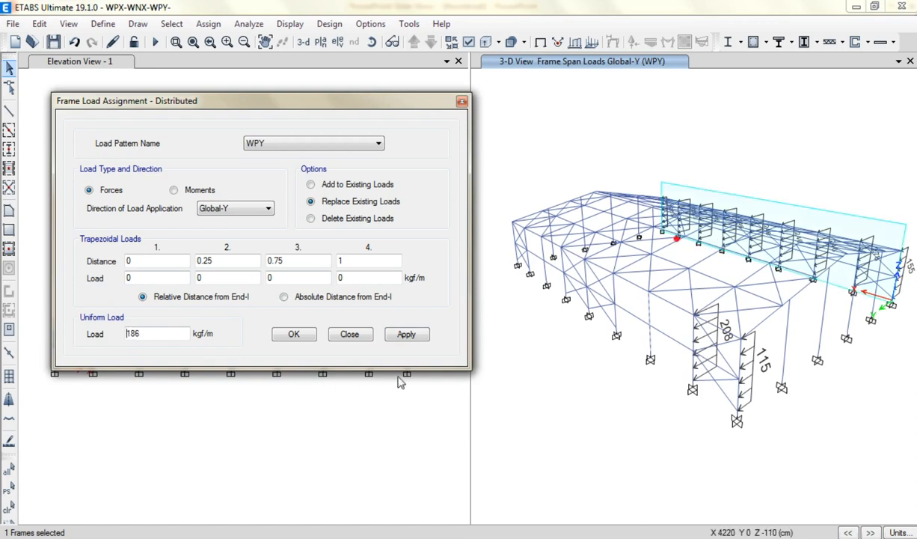
click(610, 319)
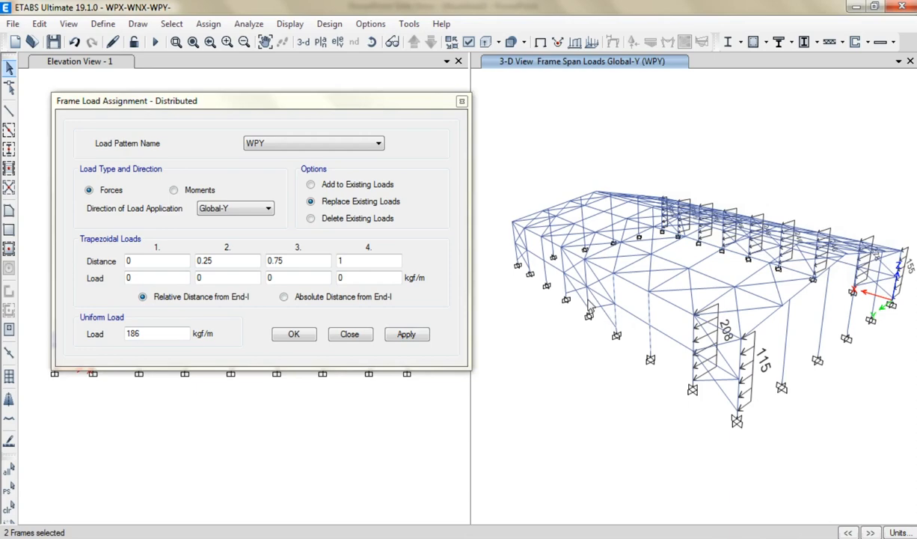
click(589, 301)
click(566, 287)
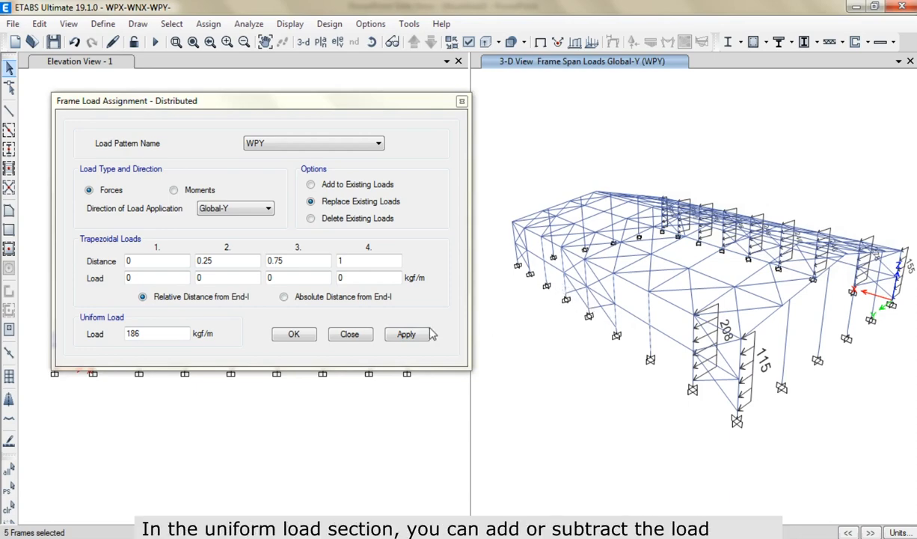
click(408, 334)
Step: Apply a WPY uniform load of 31*(3+2.5) kgf/m to the second-to-last column of the long wall opposite the X axis
shift+middle_drag(633, 418, 672, 440)
click(574, 343)
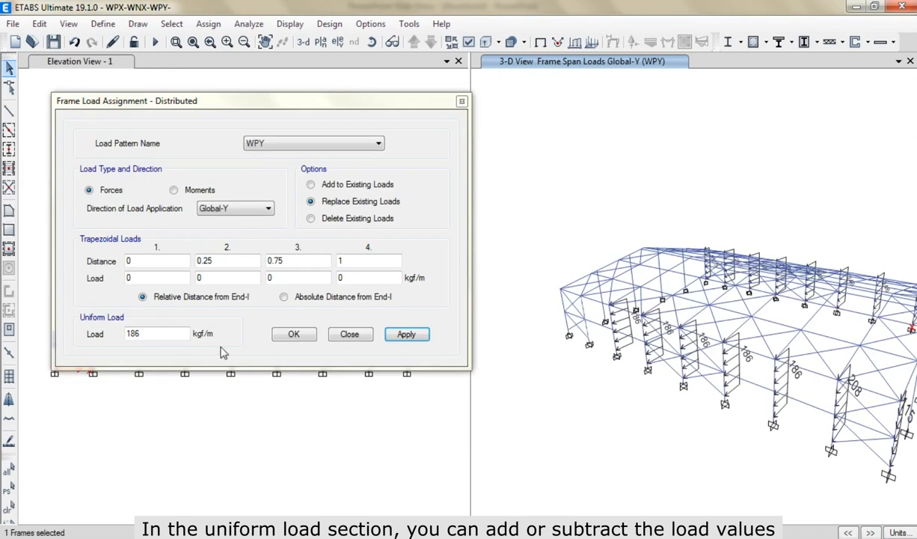
double_click(133, 333)
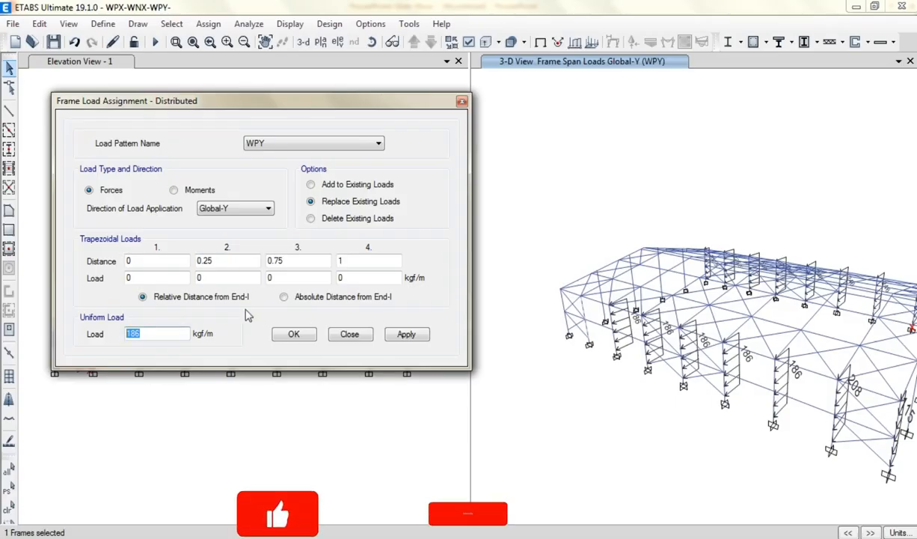
text(3)
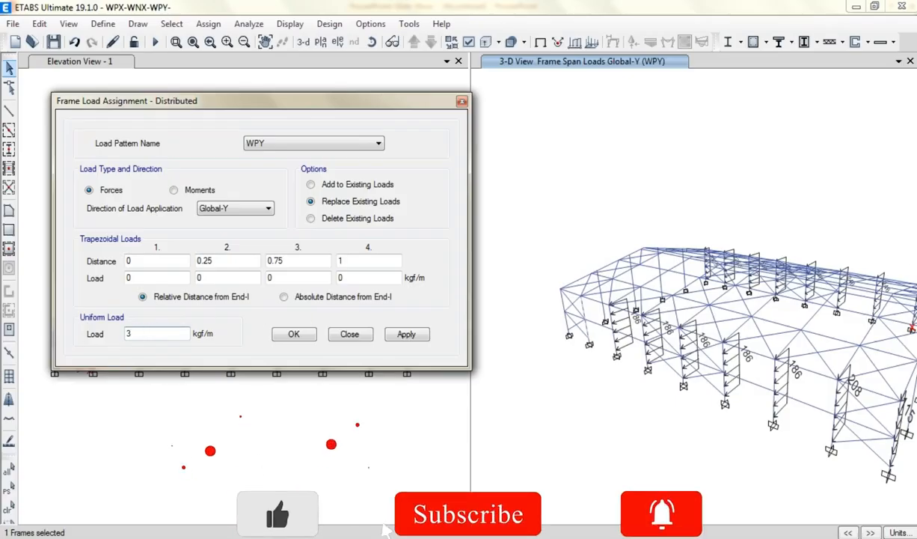
text(1*(3+2.5)
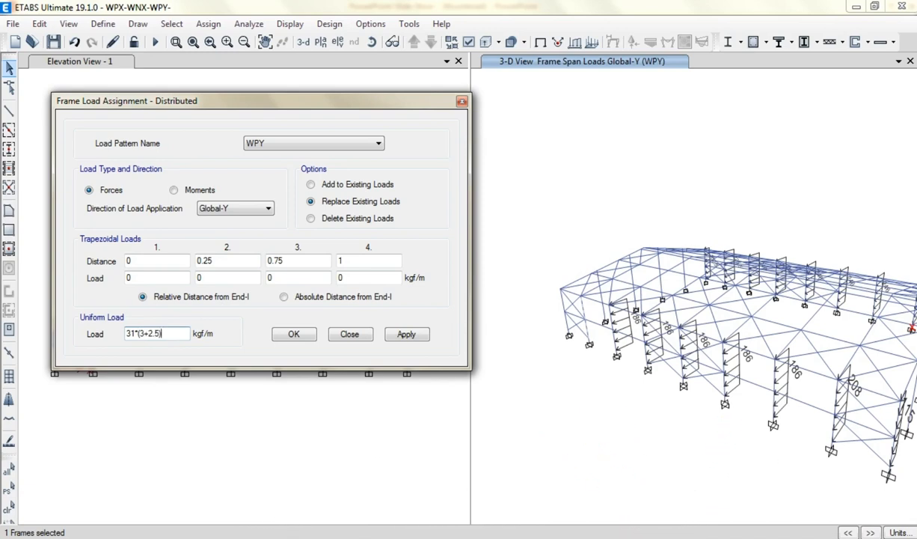
key(Return)
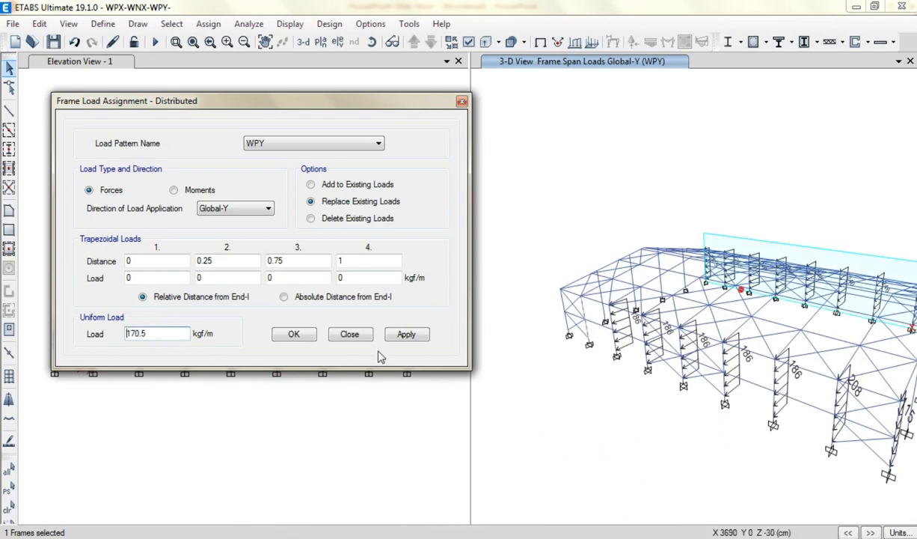
click(407, 333)
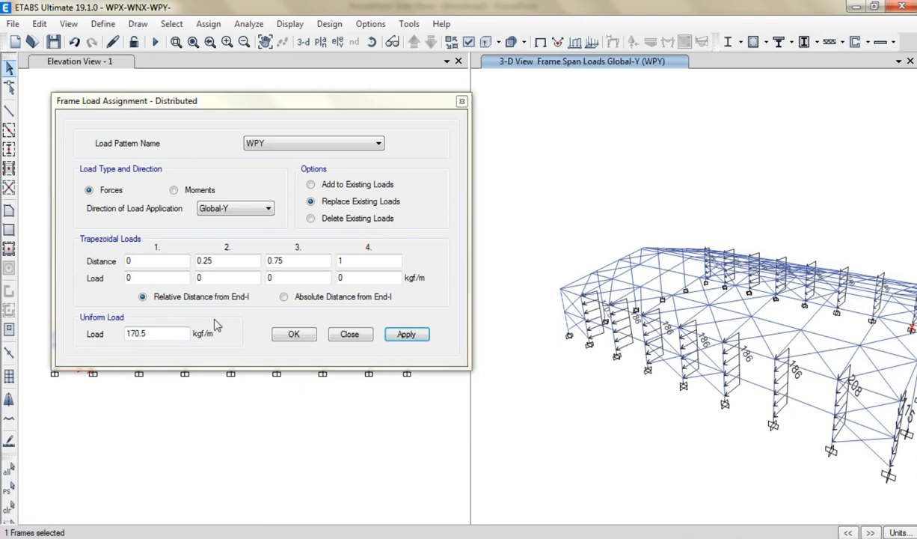
Step: Apply a WPY uniform load of 77.5 kgf/m to the far corner column of the long wall opposite the X axis
drag(148, 333, 26, 330)
text(3)
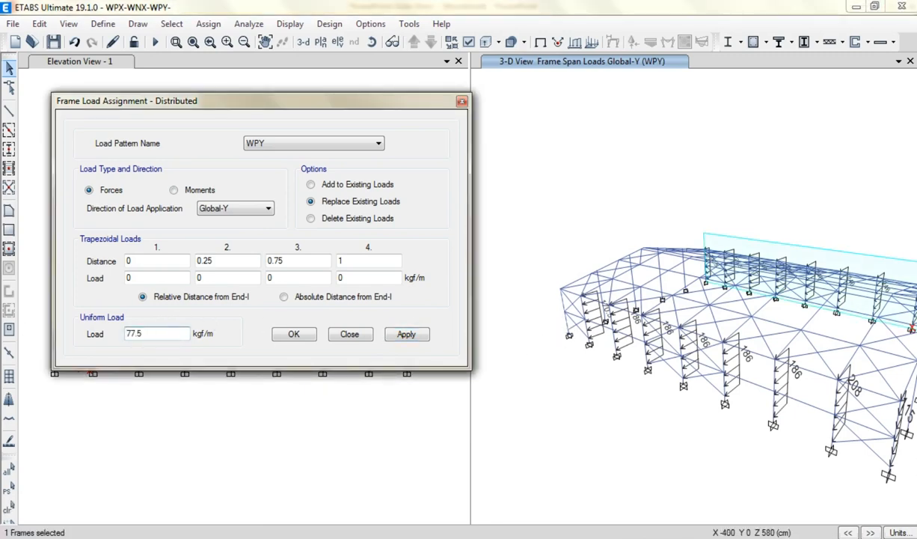
click(389, 333)
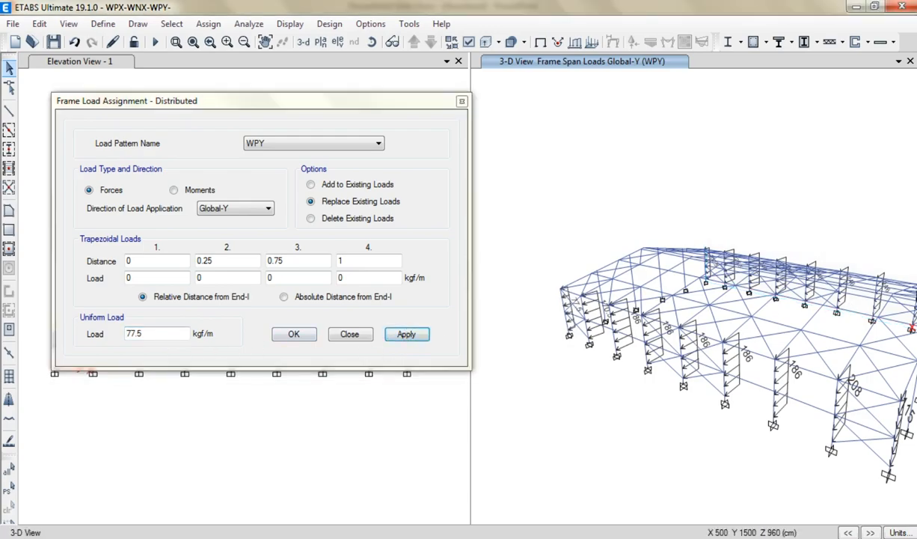
Step: Check the WPY wind diagram and add a Global-X uniform load of 43*2.5 kgf/m to the existing loads on the origin corner column
key(alt+Tab)
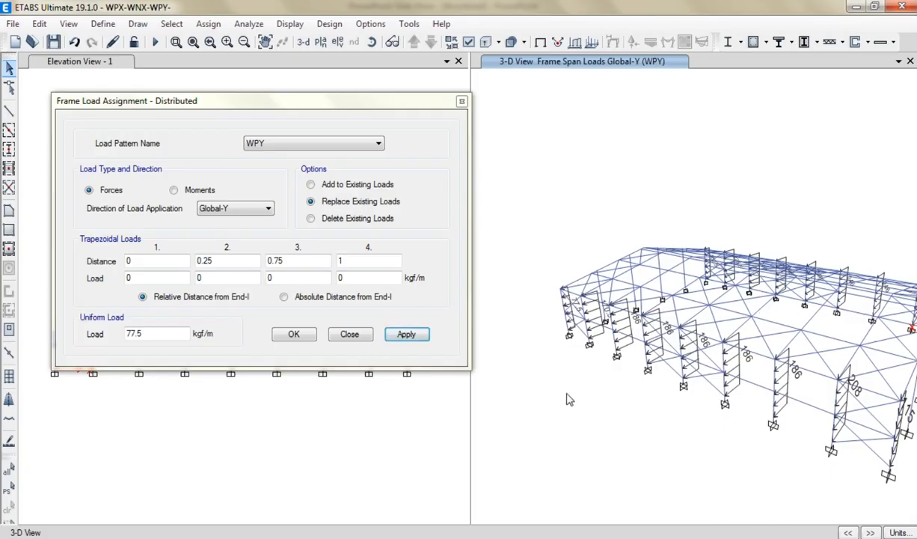
drag(588, 399, 720, 341)
shift+middle_drag(694, 335, 675, 379)
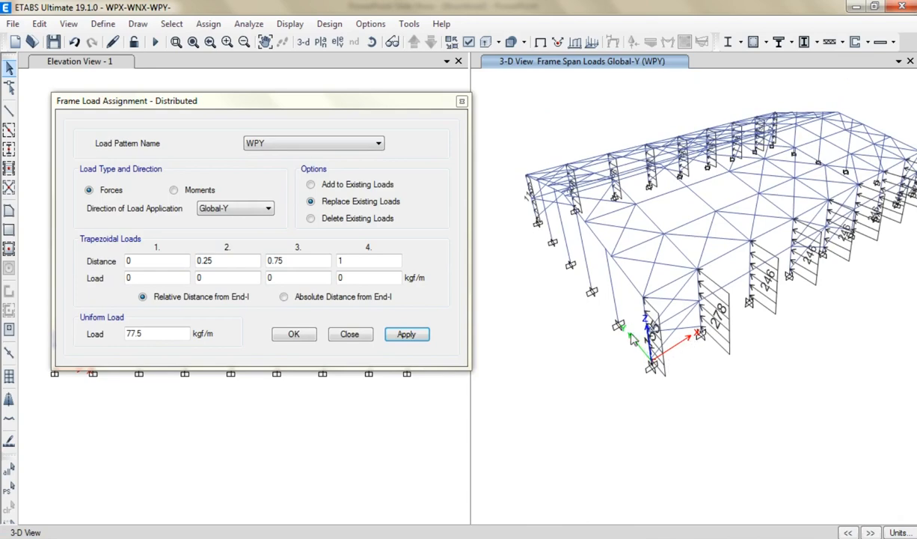
key(alt+Tab)
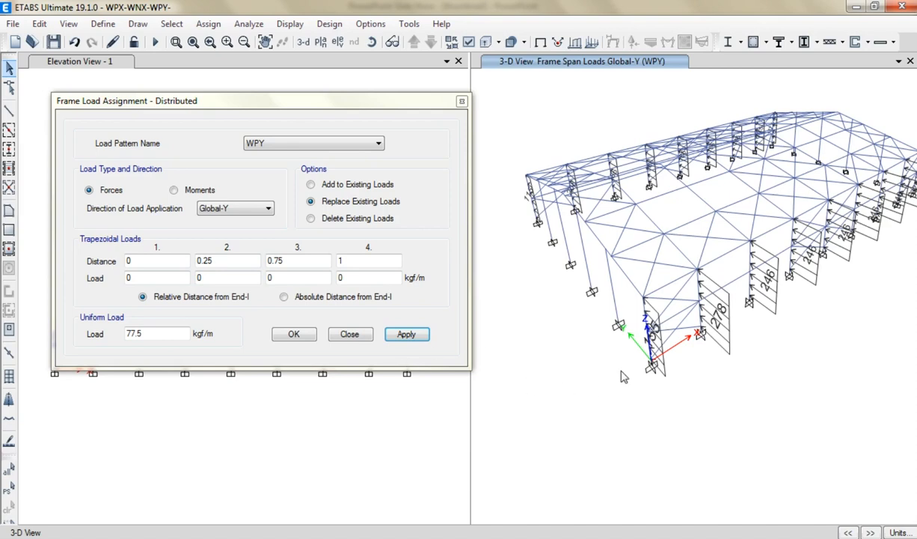
shift+middle_drag(595, 359, 670, 341)
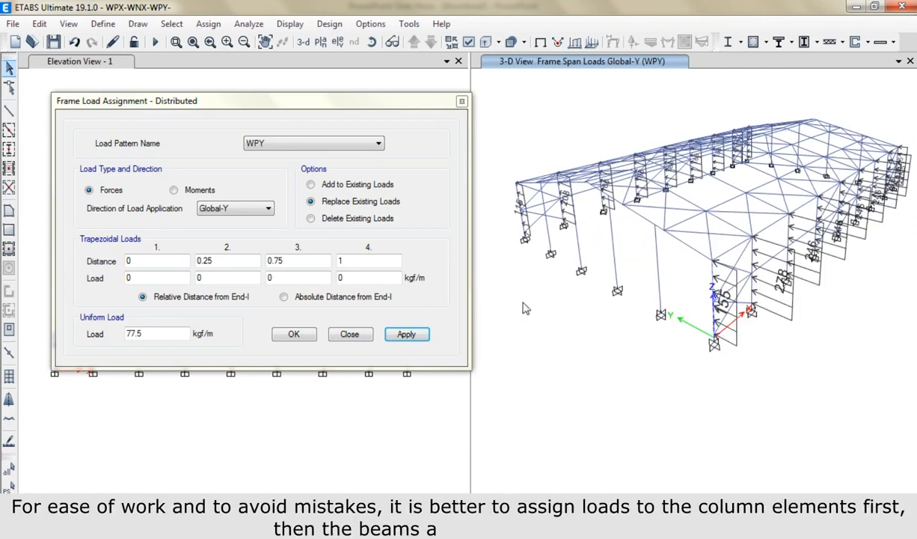
click(268, 209)
click(238, 245)
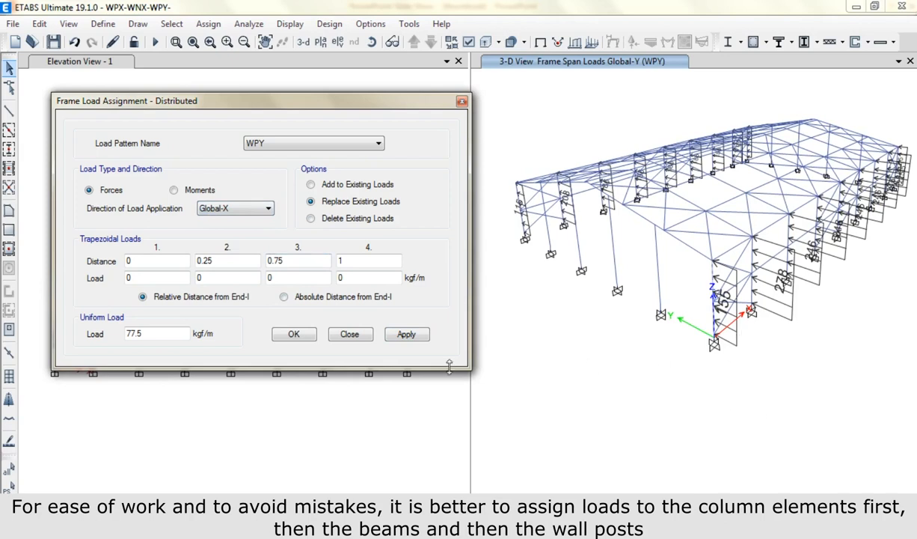
drag(160, 335, 79, 341)
text(43*2)
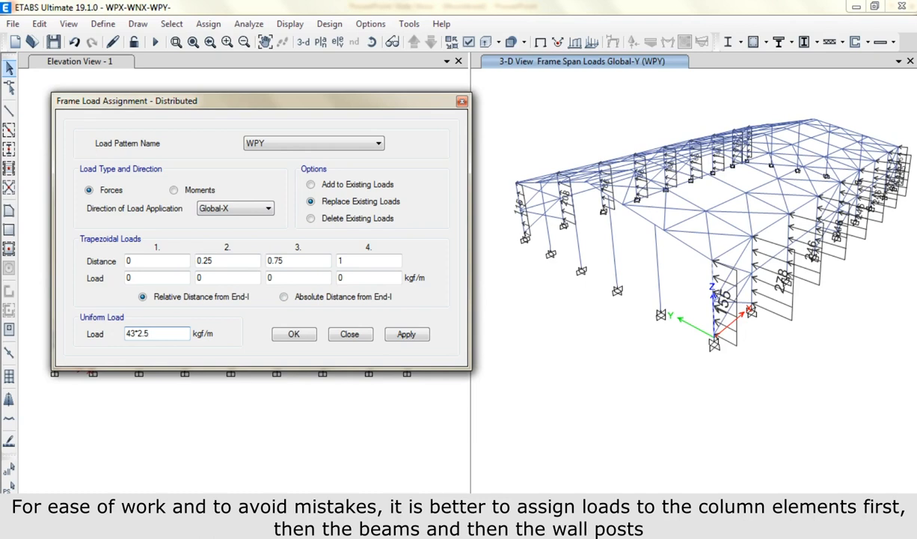
click(310, 185)
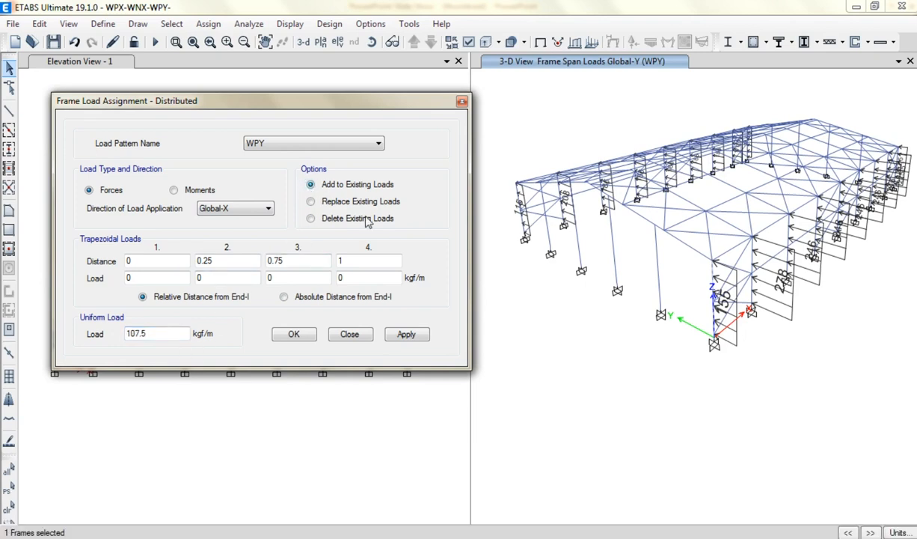
click(408, 334)
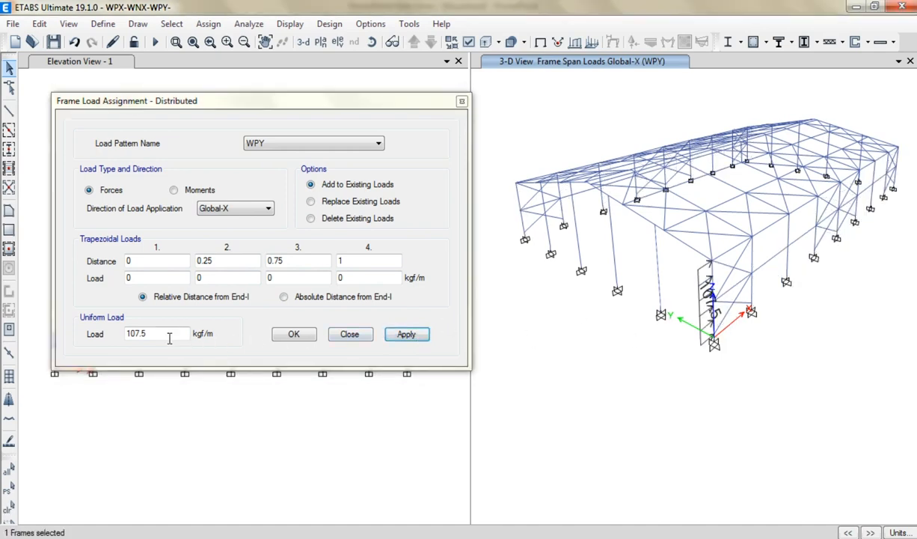
Step: Add a Global-X WPY uniform load of (43*3)+(40*3) kgf/m to the wall post beside the origin corner on the end wall
drag(168, 339, 94, 323)
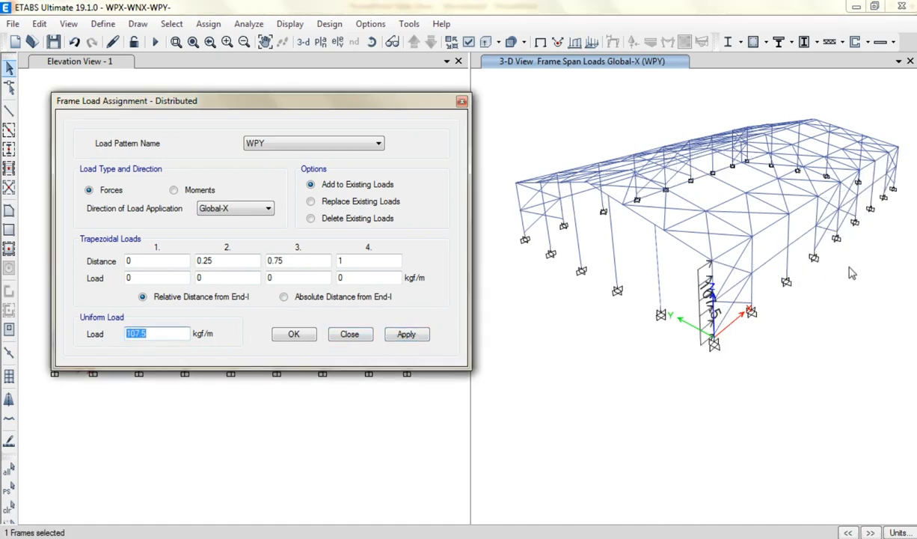
key(alt+Tab)
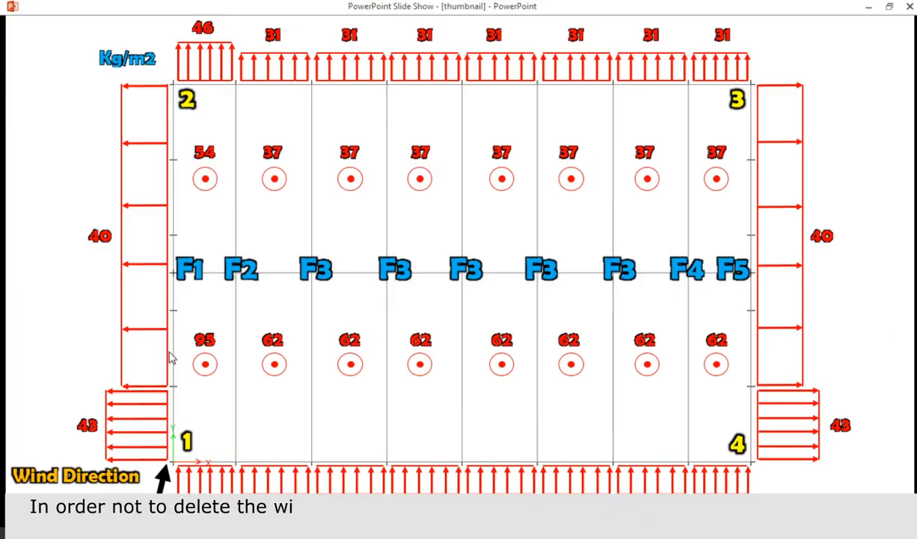
key(alt+Tab)
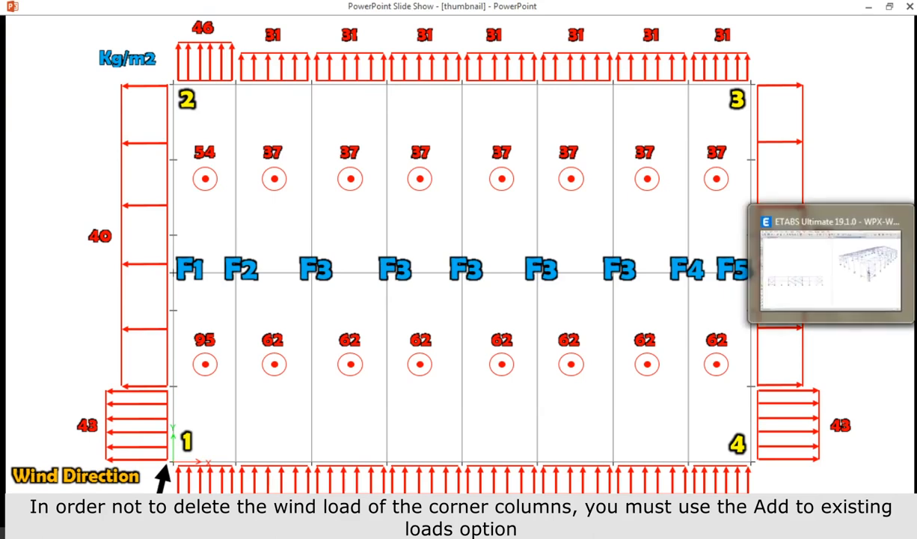
key(BackSpace)
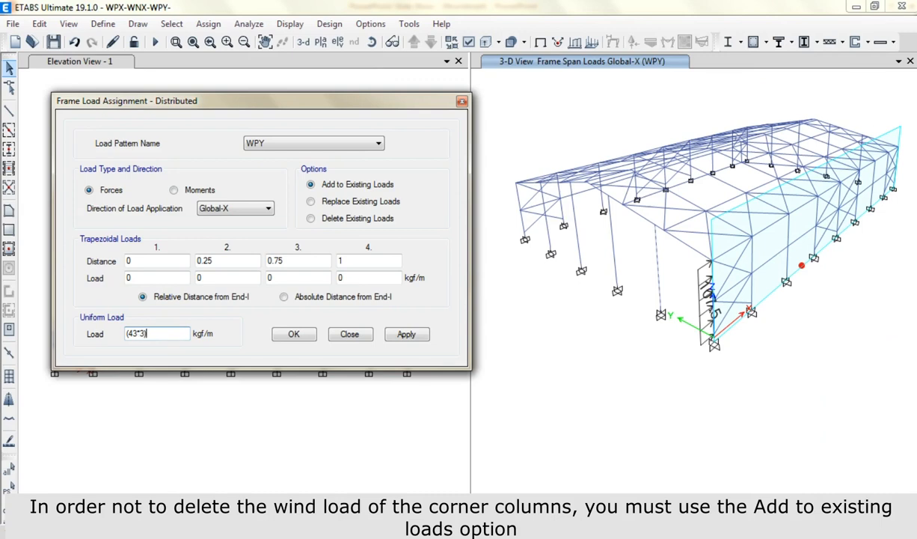
text((43*3)+(40*3)
key(Return)
click(400, 336)
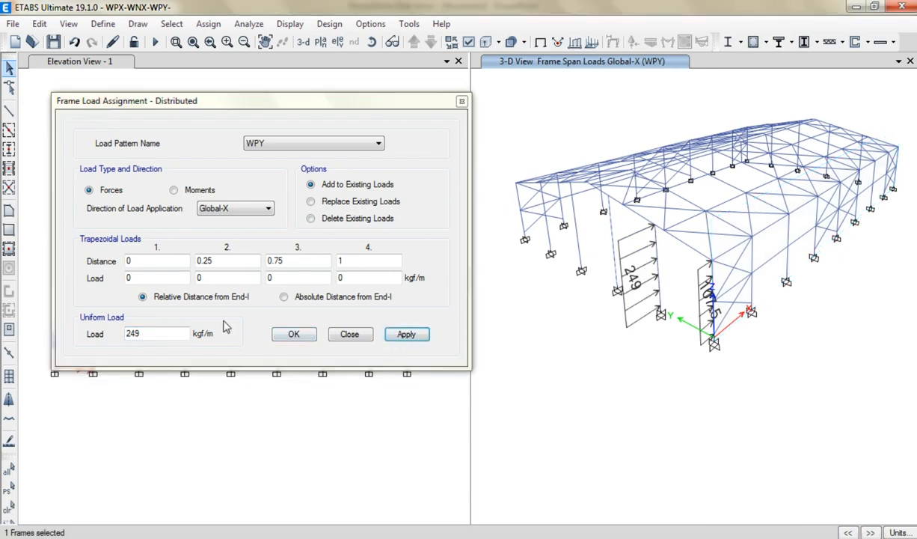
Step: Add a Global-X WPY uniform load of 40*(3+3) kgf/m to the remaining three intermediate posts of the origin-side end wall
drag(162, 334, 103, 336)
click(914, 268)
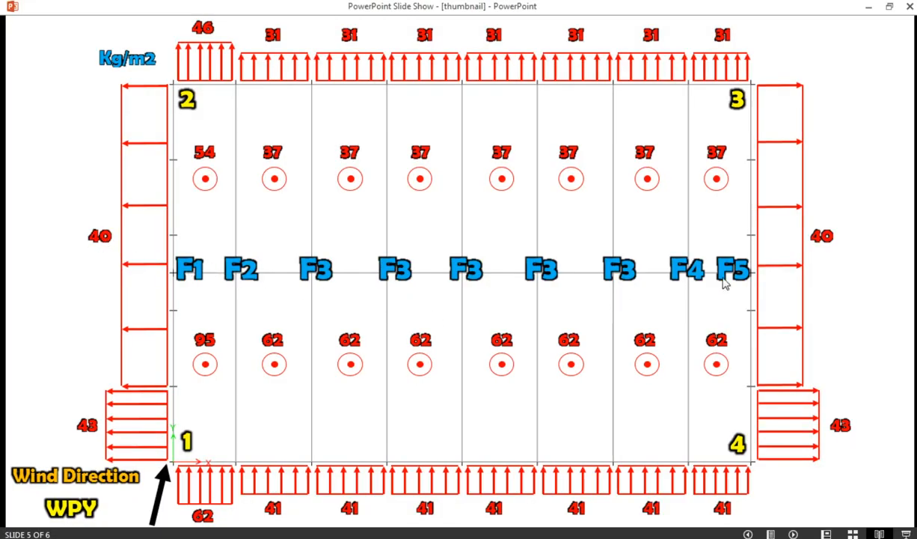
click(914, 256)
text(40*(3+3)
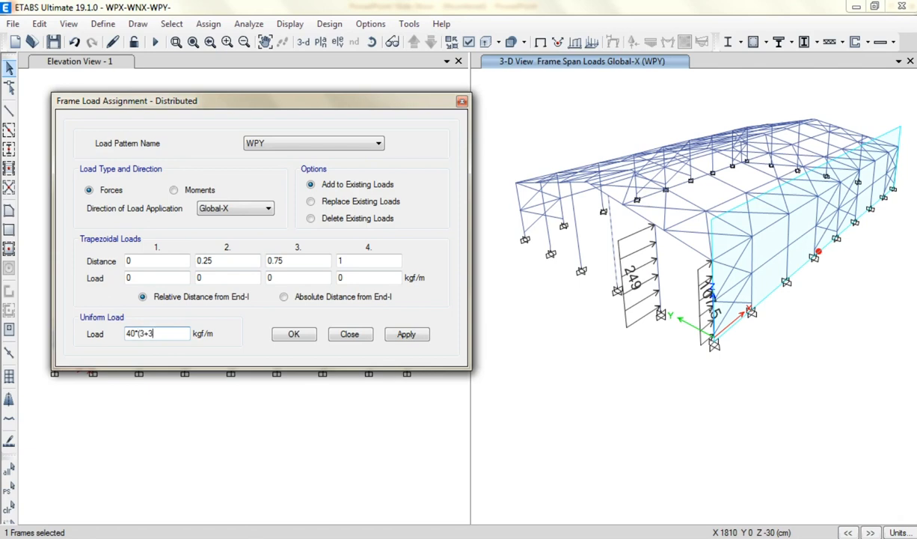
key(Return)
click(404, 334)
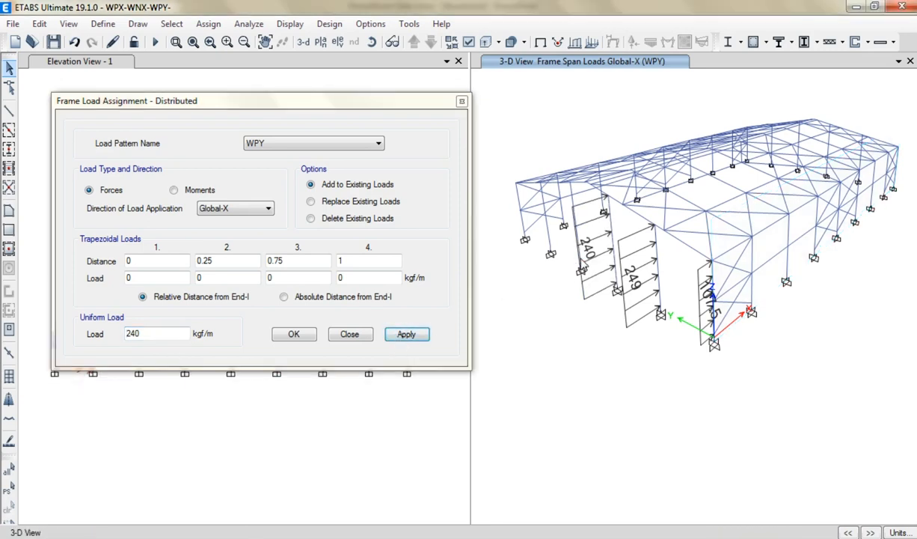
click(406, 334)
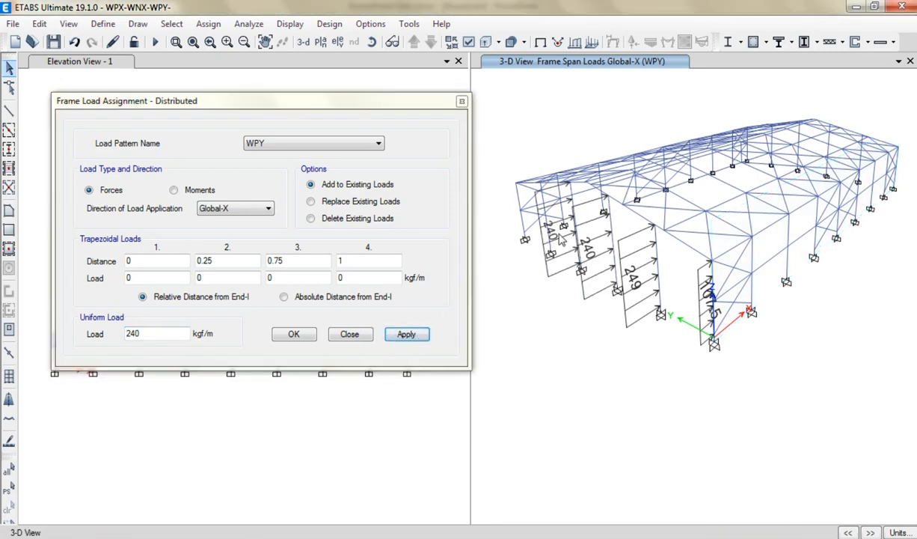
shift+middle_drag(506, 345, 517, 368)
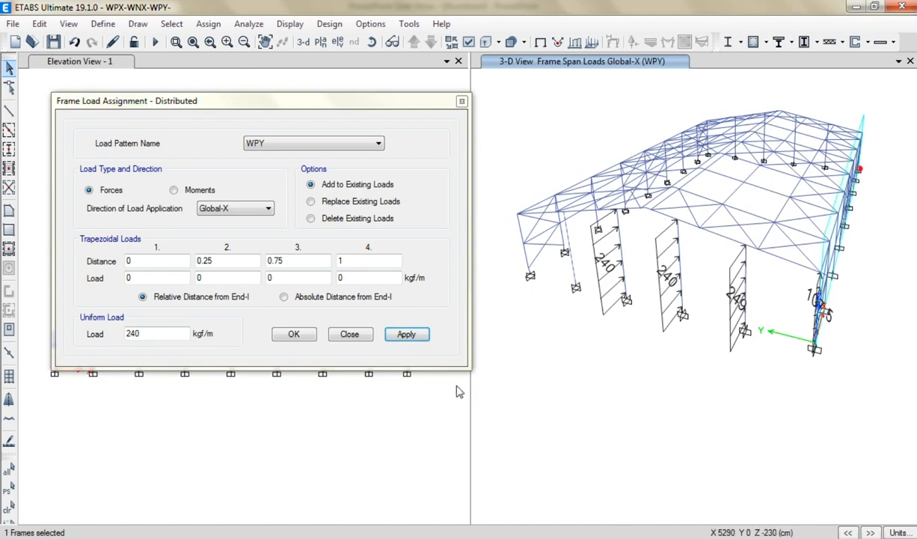
click(406, 335)
Step: Add a Global-X WPY uniform load of 120 kgf/m to the corner column opposite the origin along Y
click(529, 260)
drag(156, 334, 63, 337)
text(4)
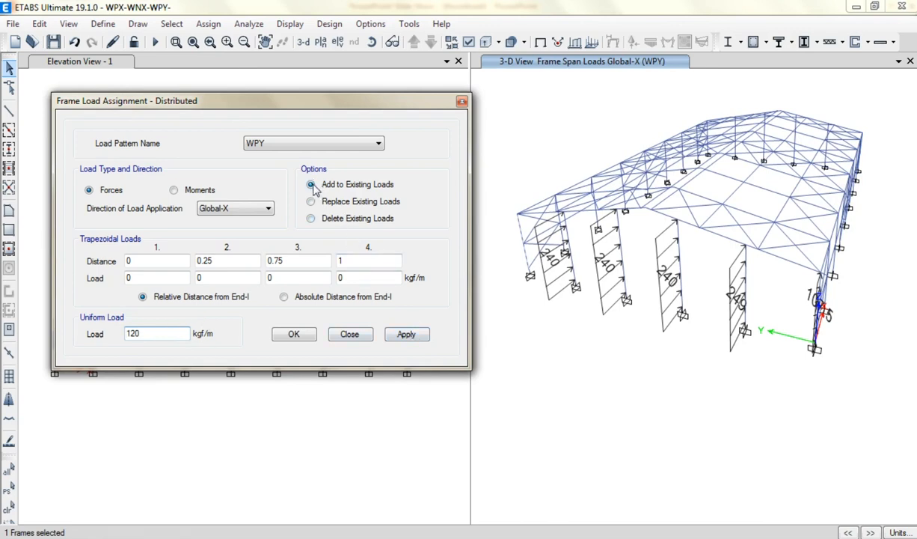
click(406, 334)
Step: Check the WPY wind diagram and add a Global-X uniform load of -129 kgf/m to the corner column opposite the origin along X
mouse_move(682, 366)
middle_down()
mouse_move(693, 338)
mouse_move(692, 359)
middle_up()
shift+middle_drag(791, 357, 655, 352)
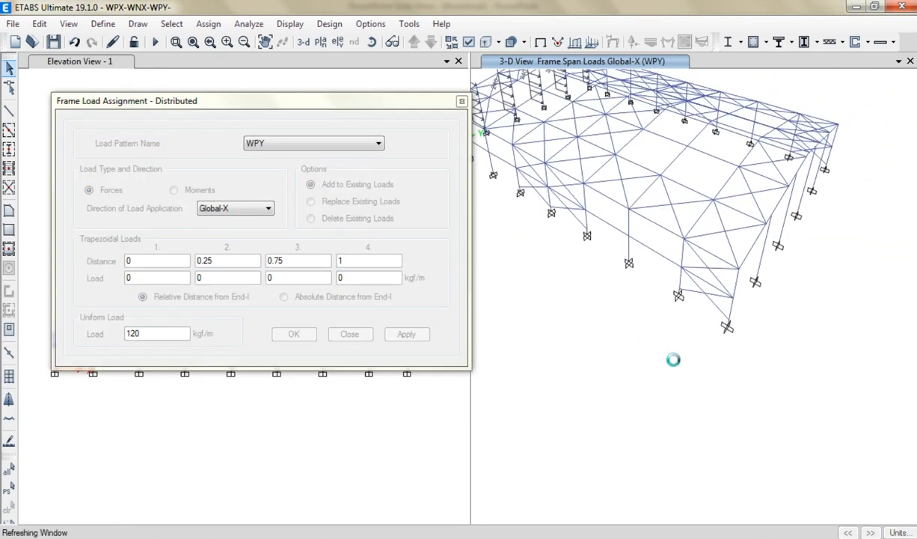
shift+middle_drag(721, 369, 741, 378)
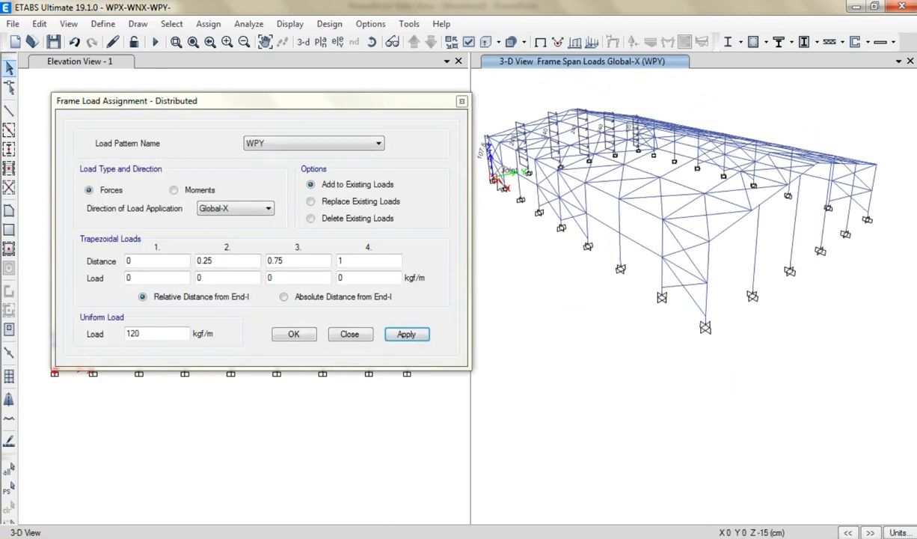
key(alt+Tab)
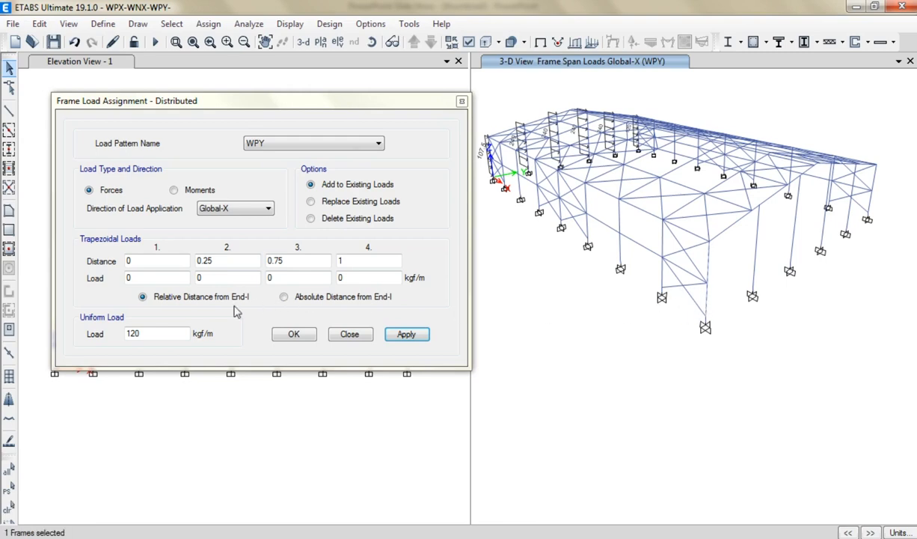
drag(157, 333, 77, 331)
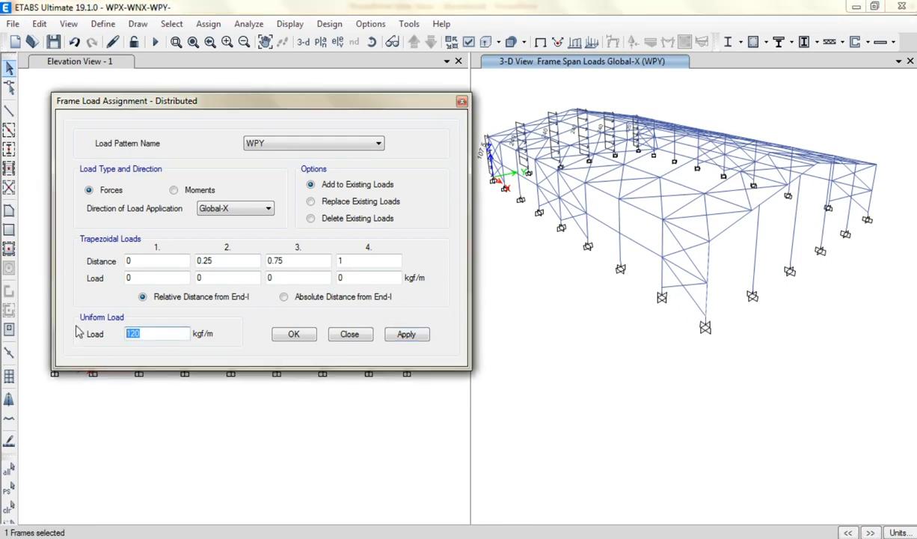
text(43)
click(406, 338)
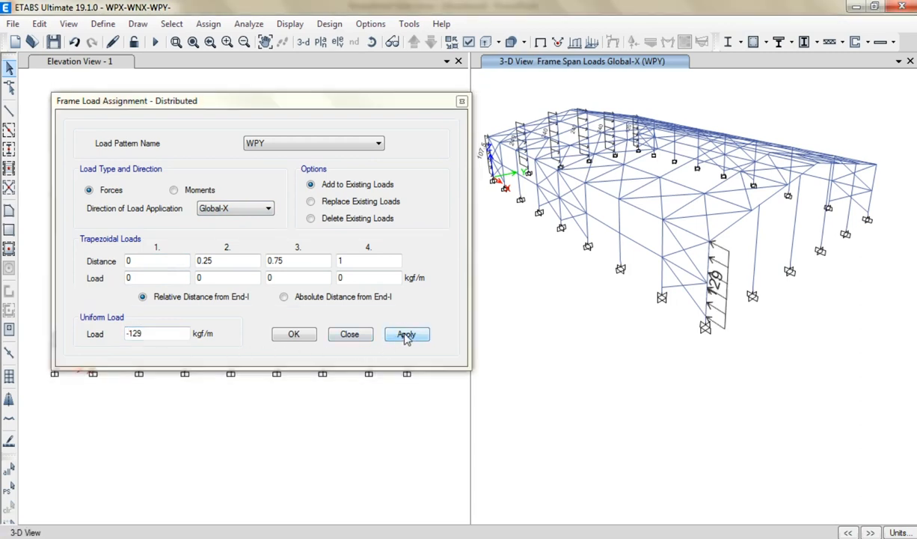
Step: Add a Global-X WPY uniform load of -((43*3)+(40*3)) kgf/m to the wall post beside that corner on the far end wall
click(753, 281)
drag(151, 334, 67, 340)
text(0*3))
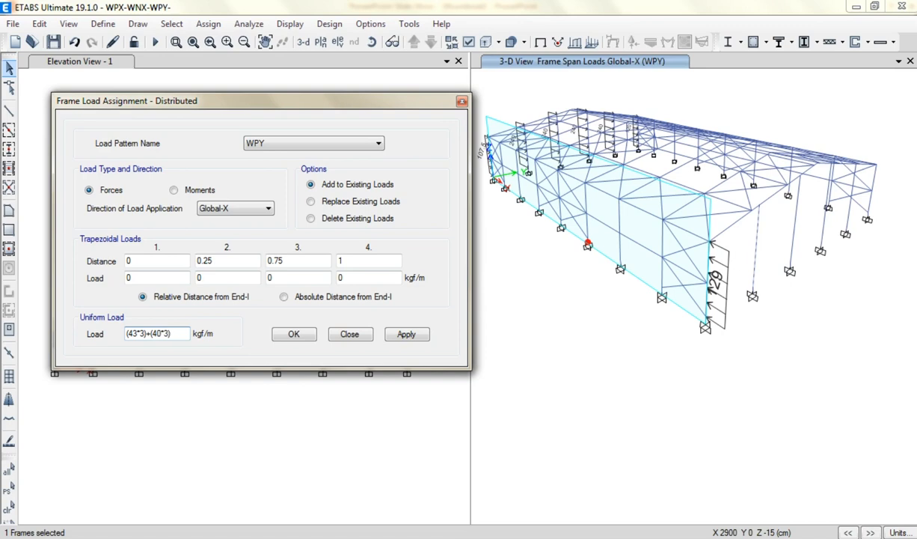
key(Return)
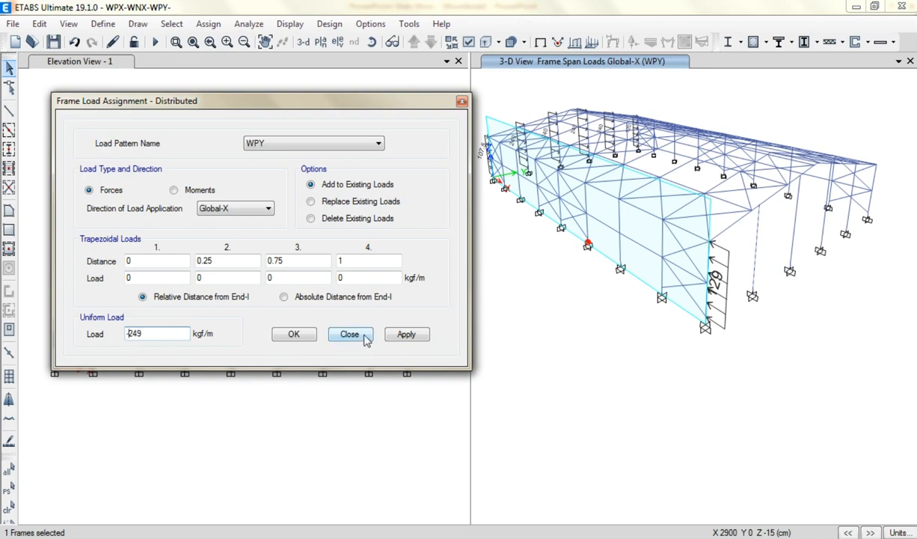
click(406, 334)
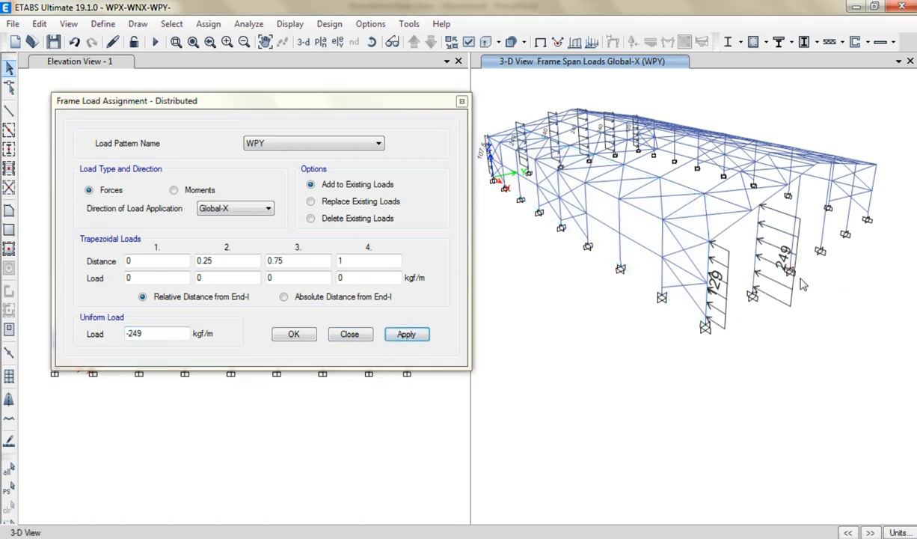
Step: Add a Global-X WPY uniform load of -240 kgf/m to the remaining three intermediate posts of the far end wall
middle_drag(815, 305, 800, 315)
click(759, 267)
click(801, 255)
click(839, 240)
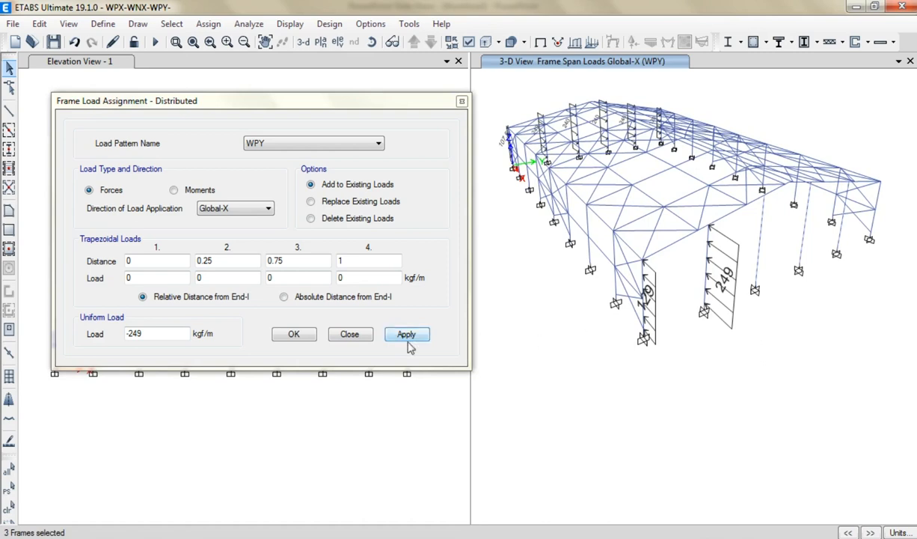
drag(177, 333, 94, 341)
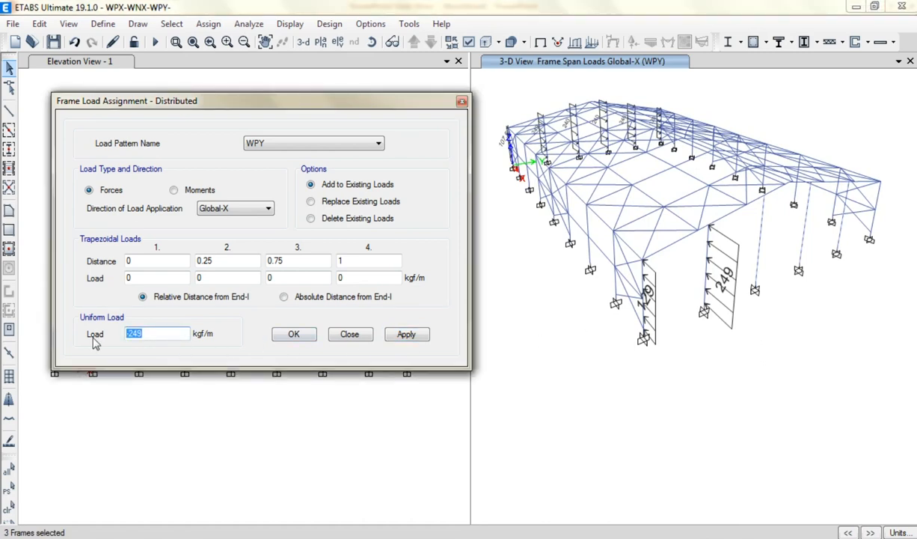
text(40)
click(404, 334)
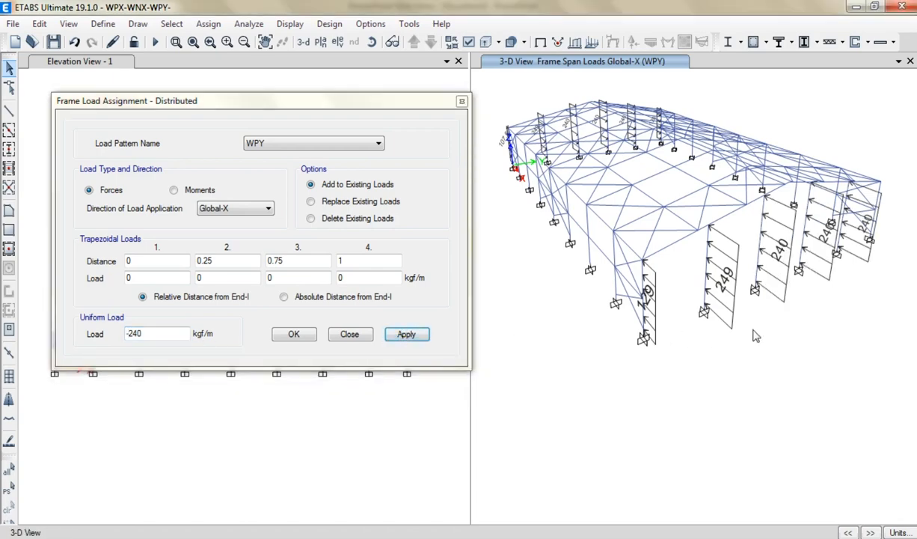
Step: Add a Global-X WPY uniform load of -120 kgf/m to the last corner column of the far end wall, diagonally opposite the origin
shift+middle_drag(725, 317, 713, 318)
click(842, 275)
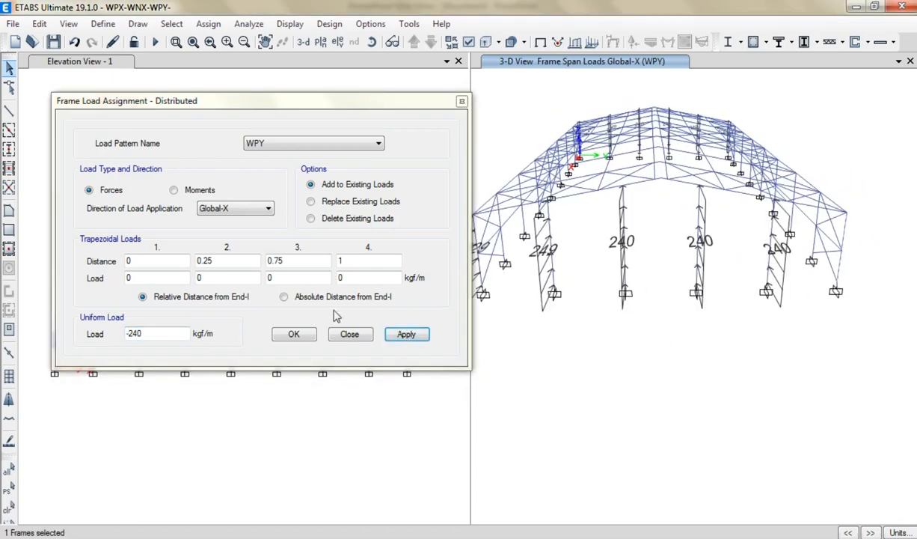
click(168, 334)
text(40)
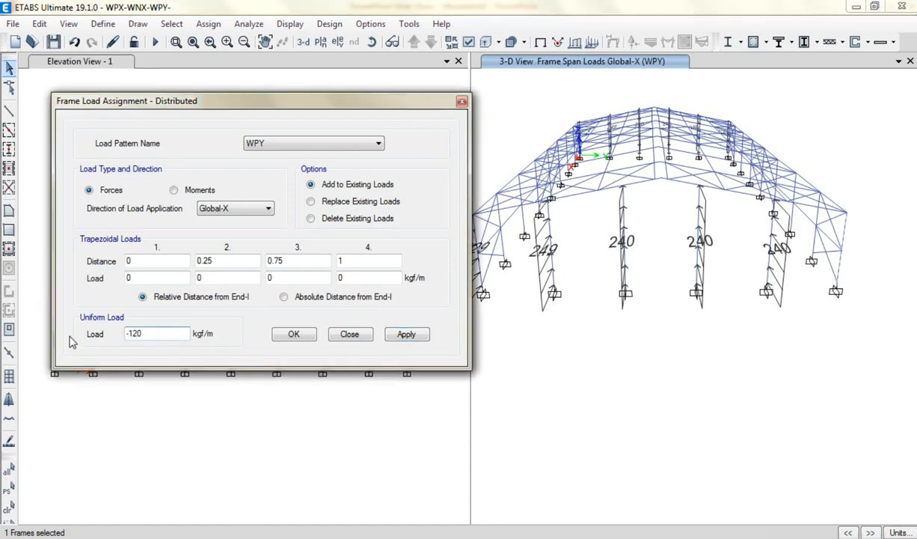
click(405, 338)
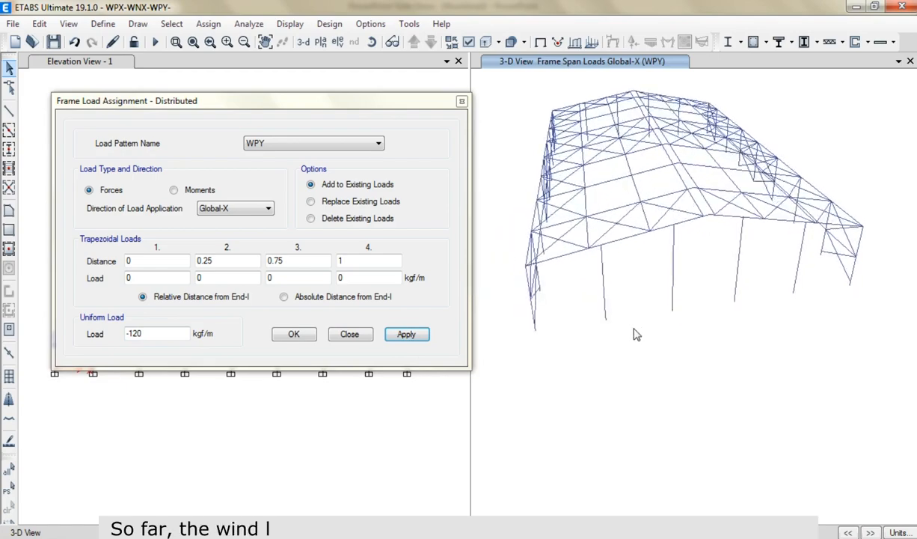
Step: Display all frame span loads of the WPY pattern and examine the loaded columns and wall posts on every side of the building
shift+middle_drag(633, 327, 644, 349)
shift+middle_drag(575, 321, 782, 348)
click(576, 43)
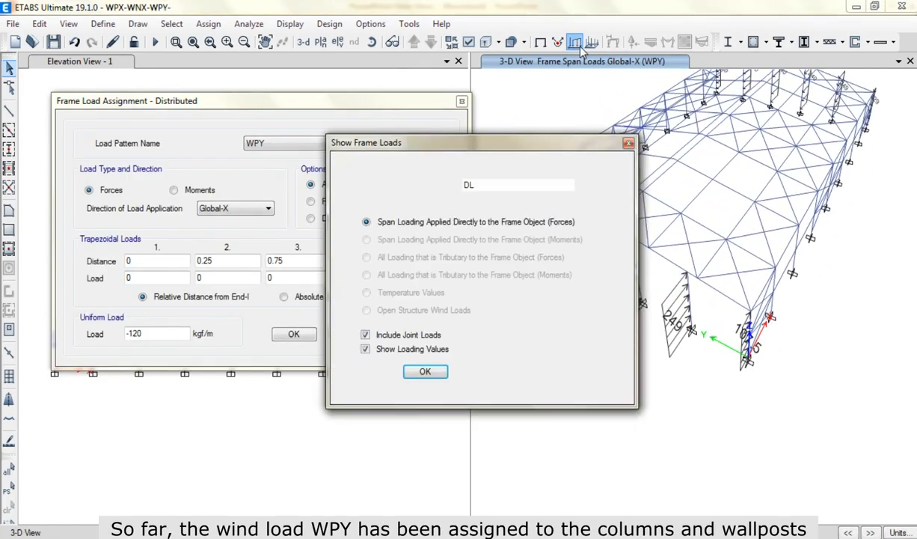
click(479, 186)
click(495, 289)
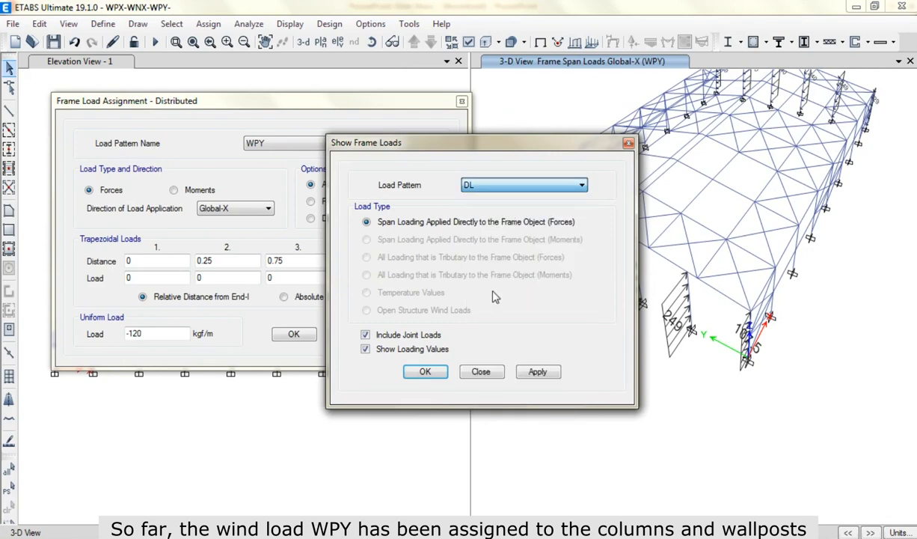
click(479, 371)
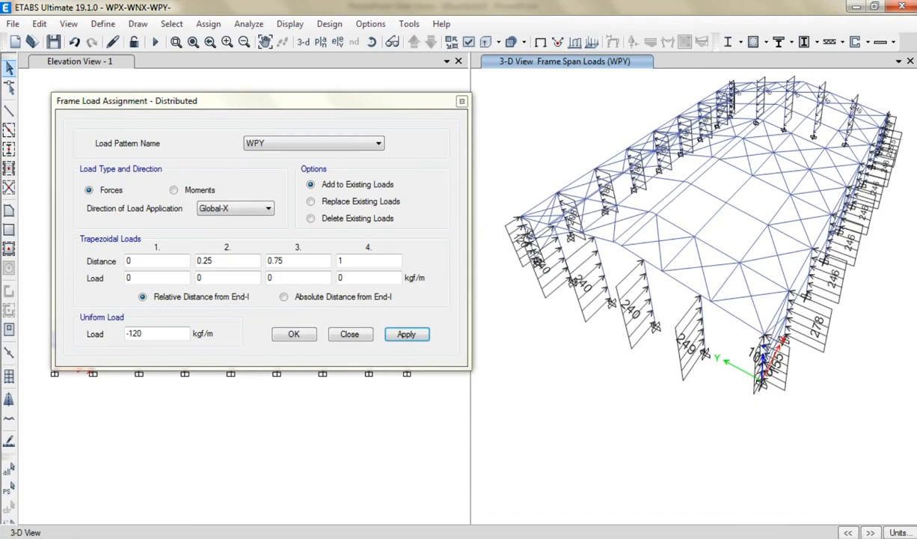
shift+middle_drag(725, 350, 730, 389)
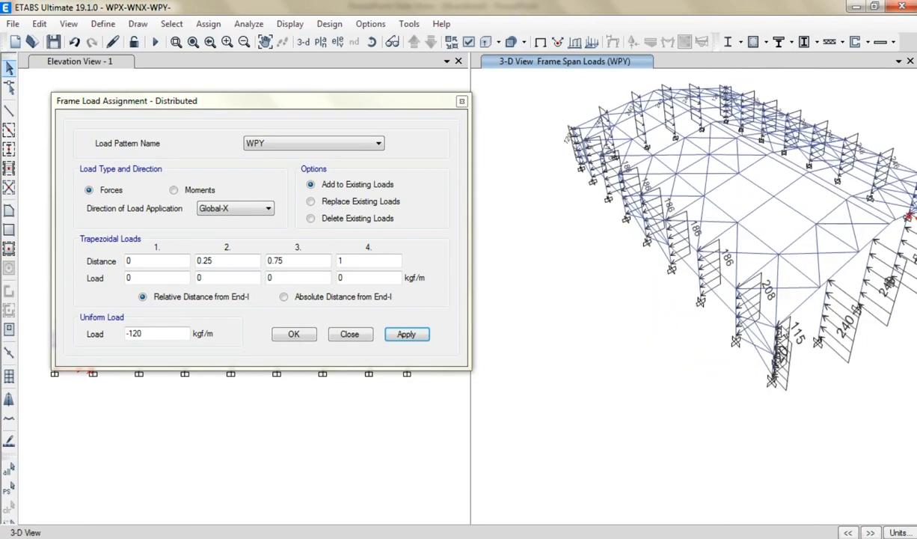
shift+middle_drag(805, 360, 710, 353)
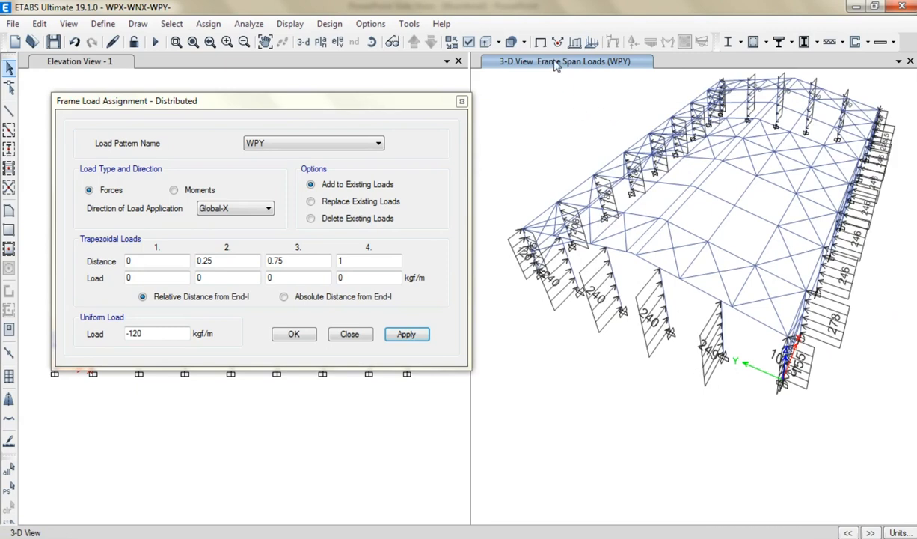
Step: Clear the load display and add a Local-2 WPY uniform load of 237.5 kgf/m to the first frame's (F1) rafter on the windward slope
click(513, 42)
click(703, 293)
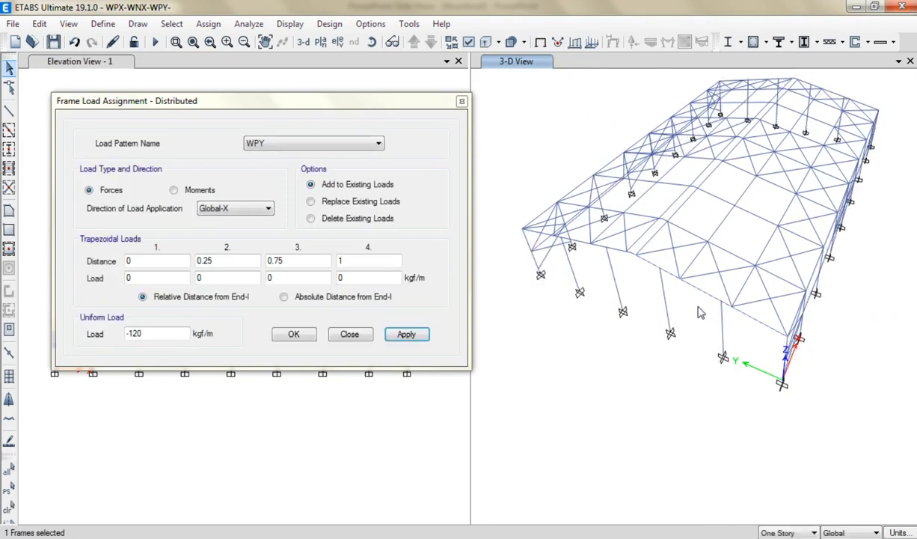
middle_drag(740, 387, 702, 413)
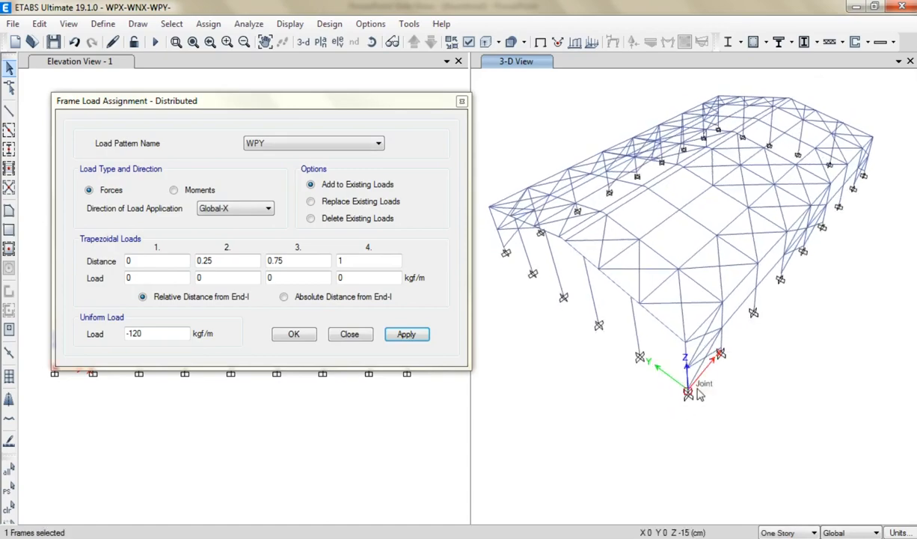
key(alt+Tab)
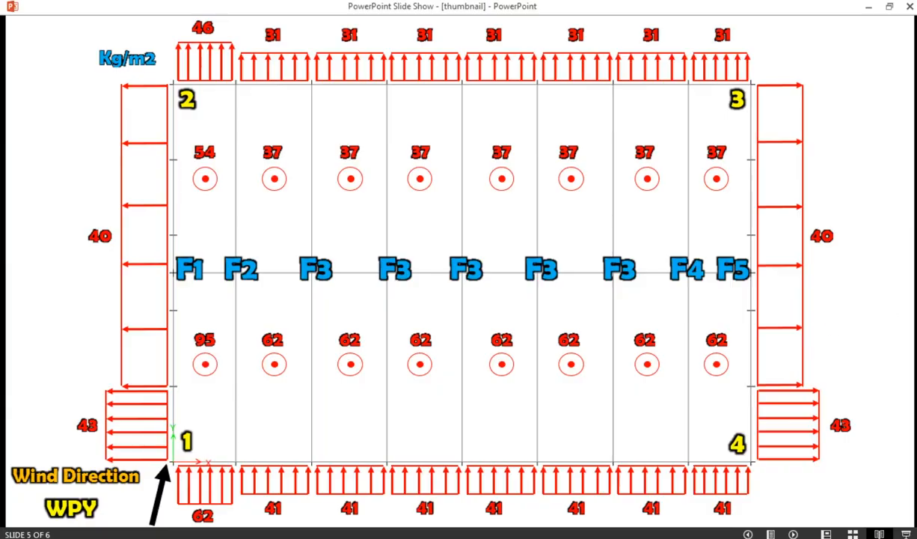
key(alt+Tab)
text(95)
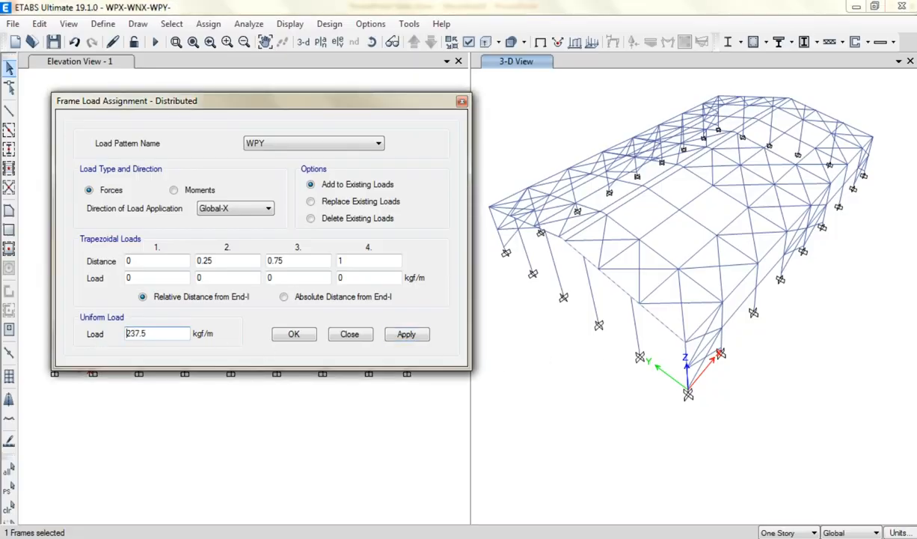
click(199, 210)
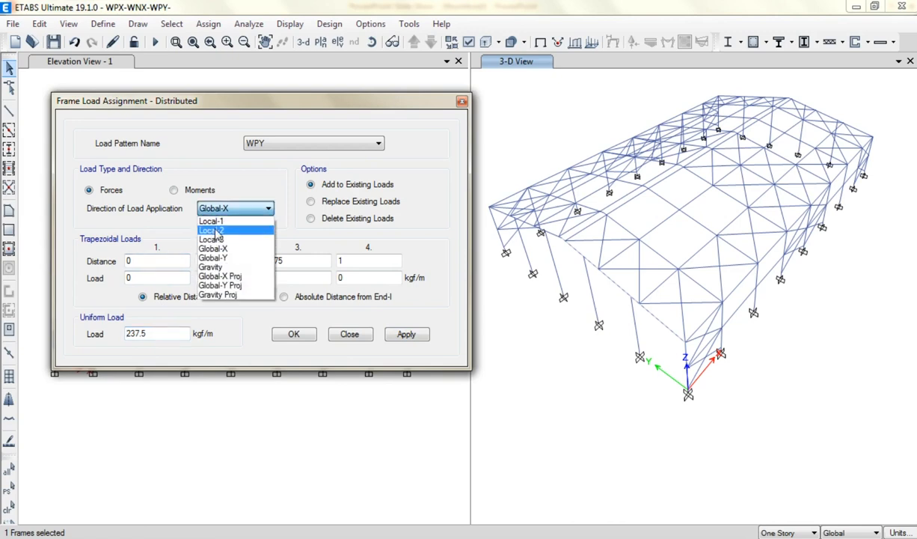
click(210, 230)
click(405, 334)
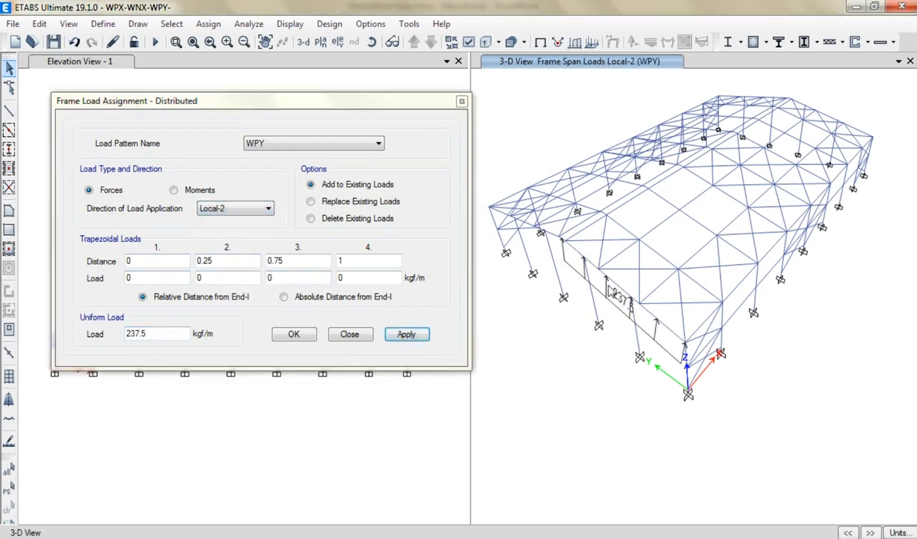
Step: Check the wind diagram and add a Local-2 WPY uniform load of 423.5 kgf/m to the second frame's (F2) windward rafter
click(666, 258)
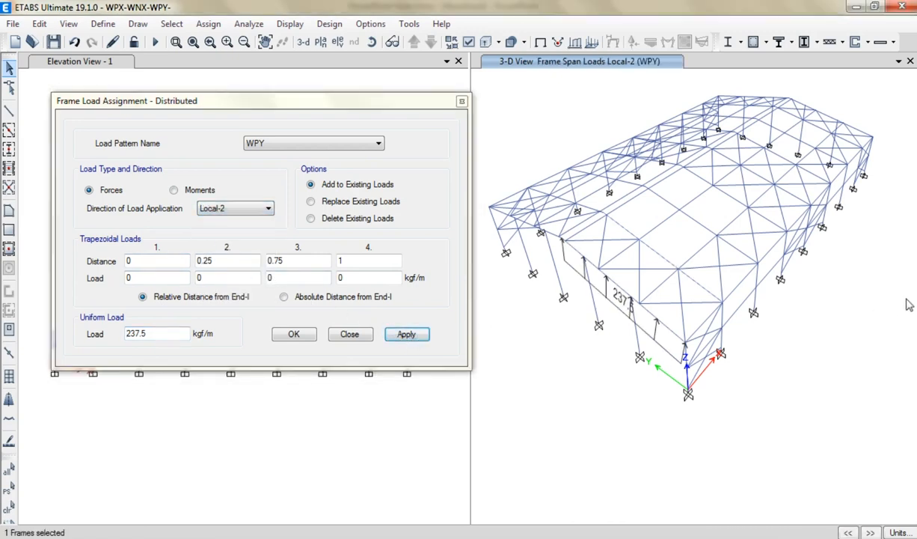
key(alt+Tab)
drag(152, 337, 124, 338)
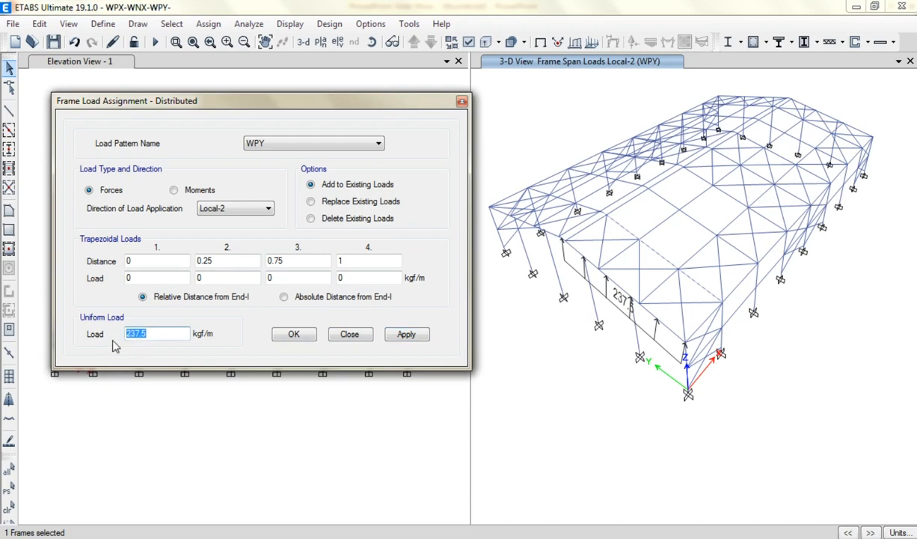
text(0)
key(Return)
click(915, 302)
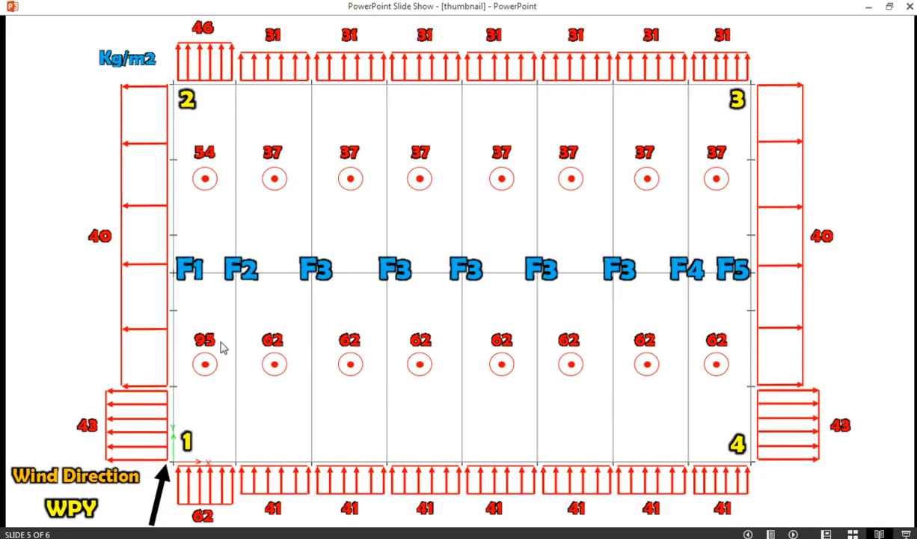
click(915, 295)
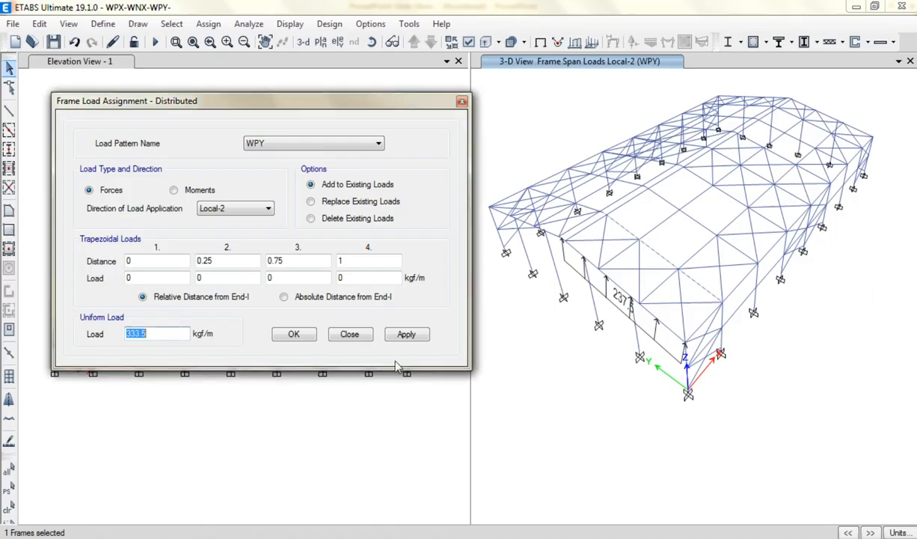
text(0)
key(Return)
click(393, 336)
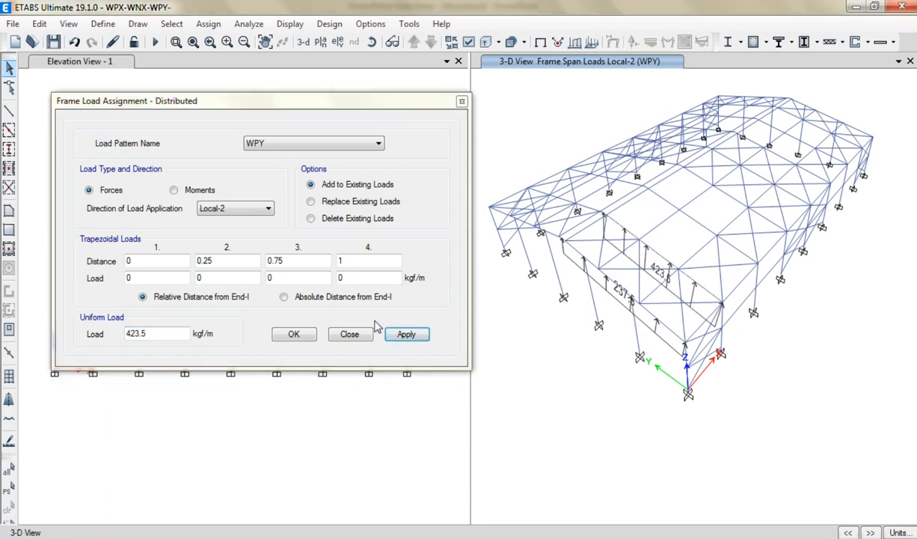
Step: Add a Local-2 WPY uniform load of 62*6 kgf/m to the windward rafters of the five intermediate F3 frames
click(699, 196)
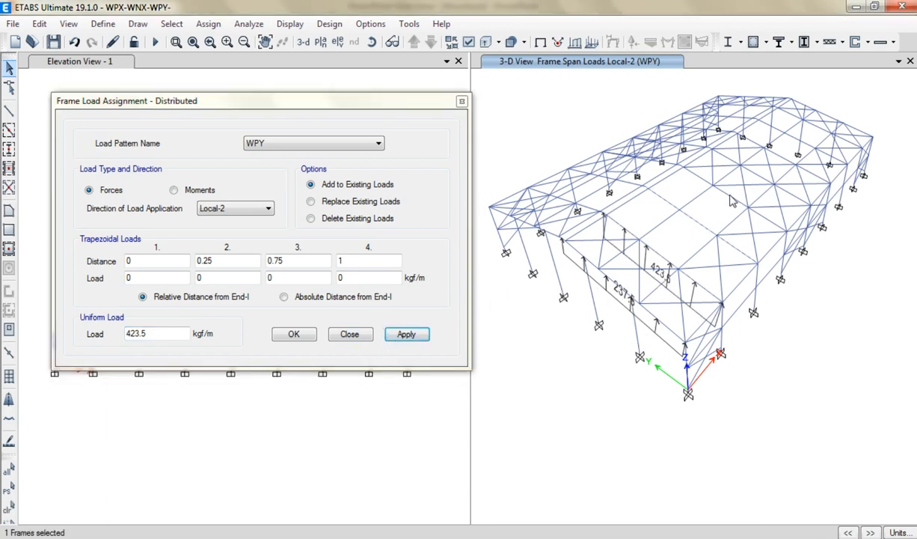
click(778, 156)
click(804, 145)
click(79, 342)
text(62*6)
key(Return)
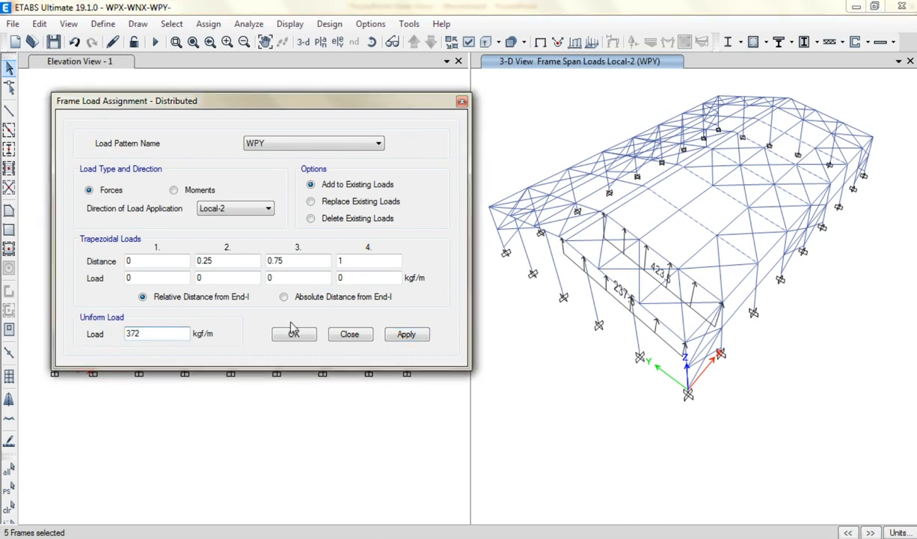
click(405, 334)
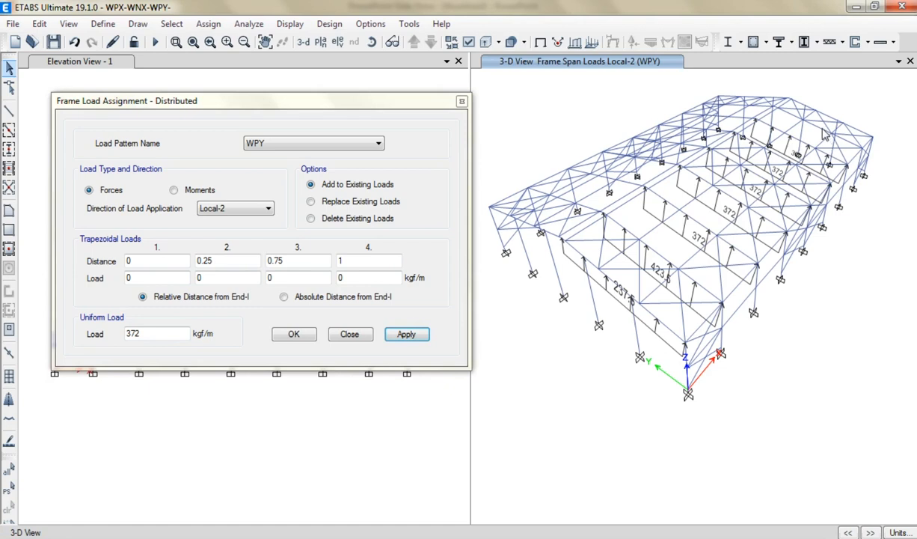
Step: Add a Local-2 WPY uniform load of 62*5.5 kgf/m to the windward rafter of frame F4
click(84, 344)
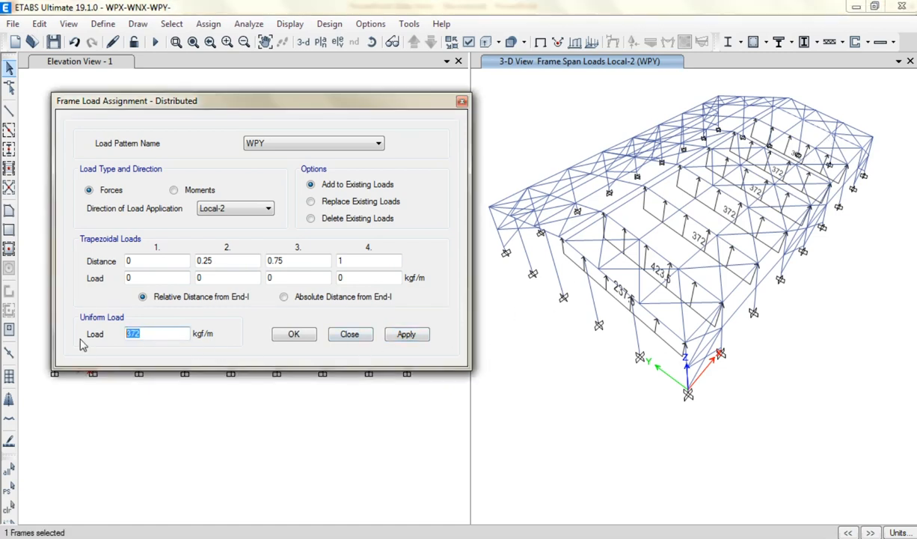
text(62*(5.5))
key(Return)
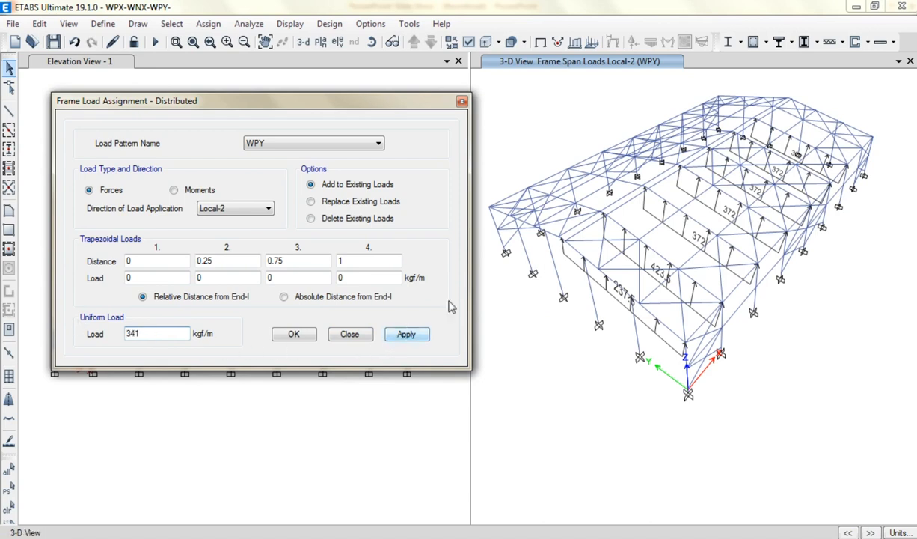
click(406, 333)
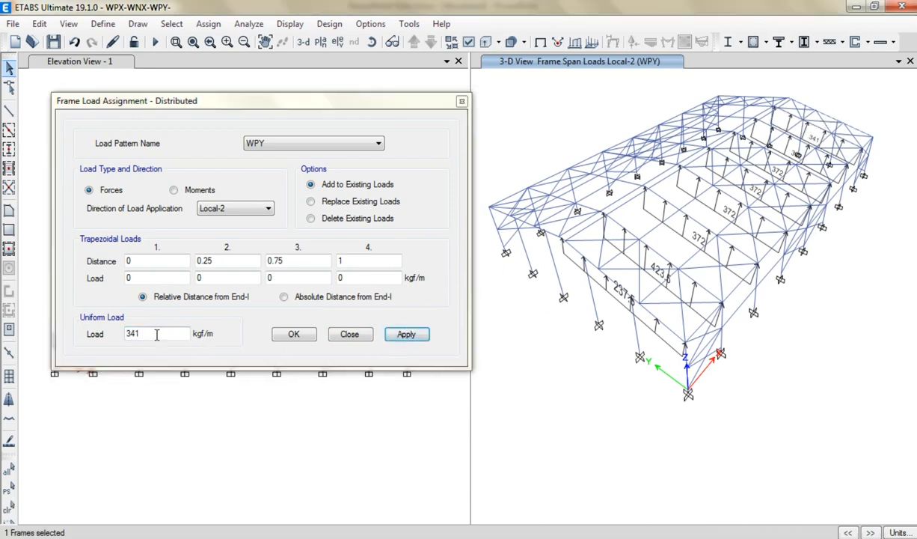
Step: Add a Local-2 WPY uniform load of 62*2.5 kgf/m to the windward rafter of the last frame (F5)
click(659, 385)
text(62)
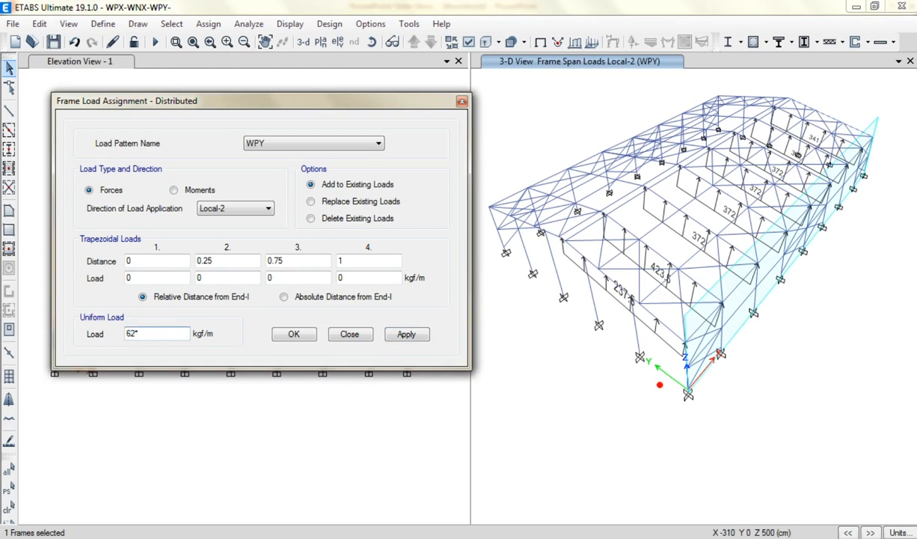
text(*2.5)
key(Return)
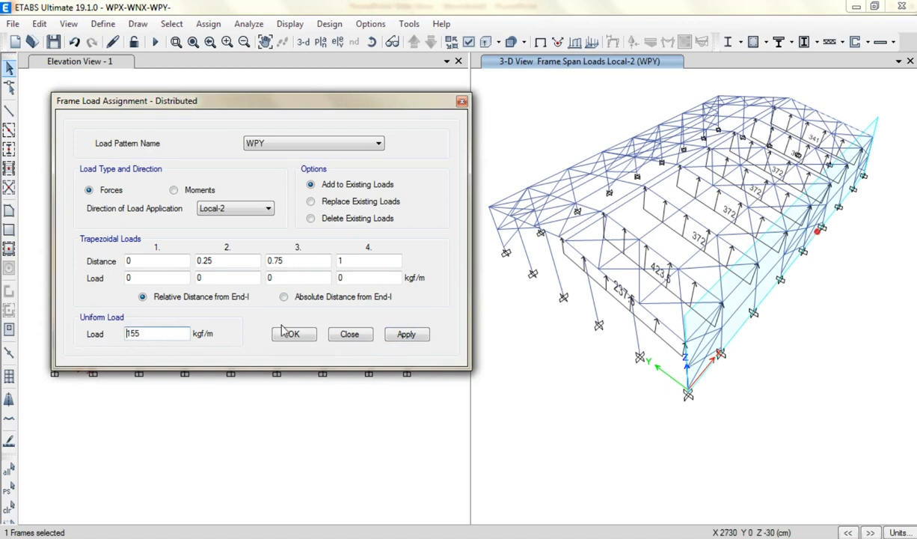
click(420, 339)
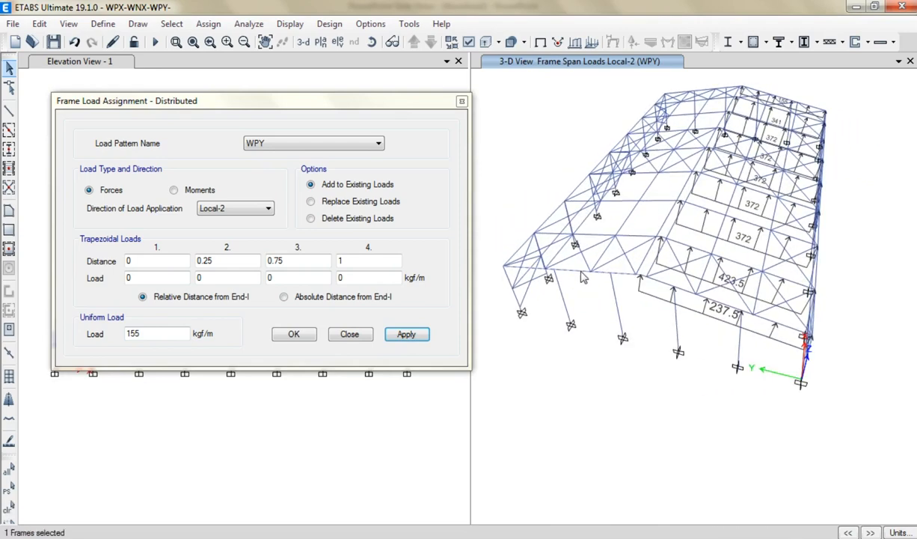
Step: Check the wind diagram and add a Local-2 WPY uniform load of 135 kgf/m to the first frame's (F1) leeward rafter
click(915, 283)
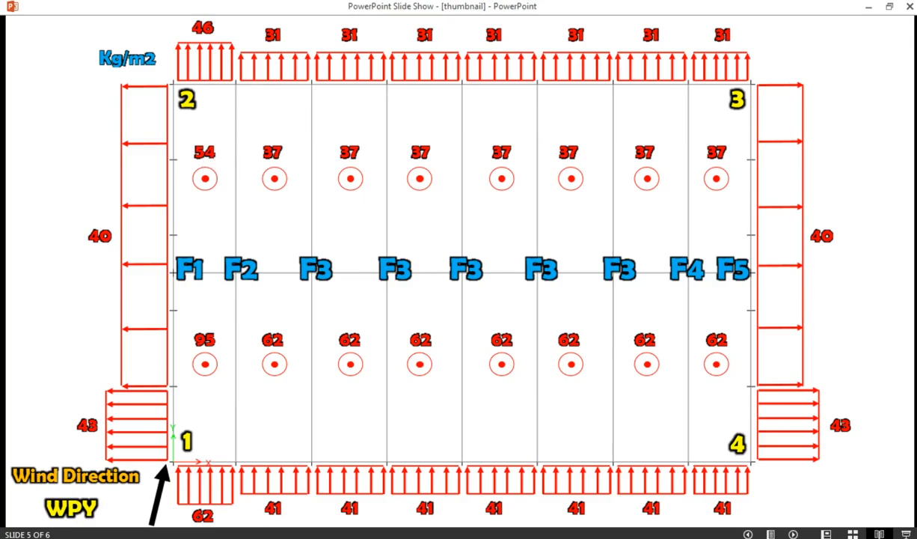
click(915, 284)
drag(149, 334, 74, 337)
text(5)
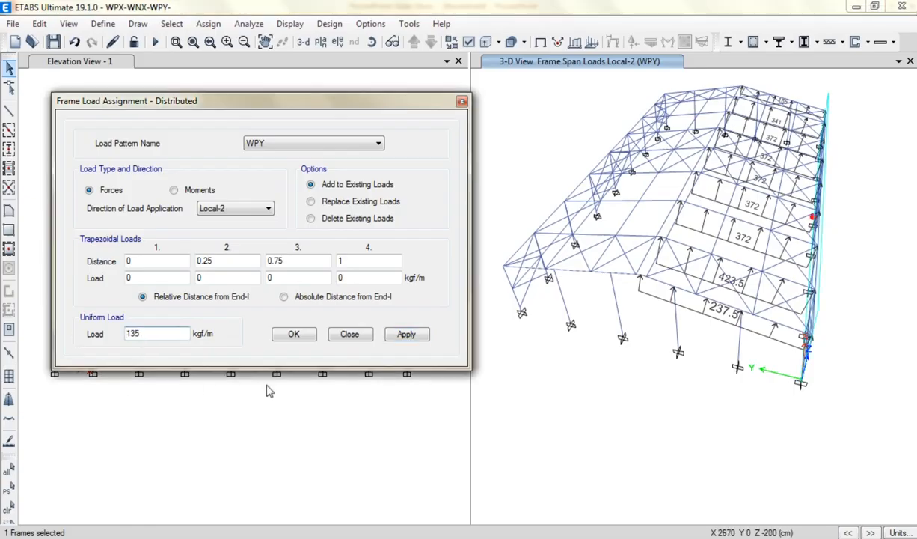
click(405, 335)
Step: Check the wind diagram and add a Local-2 WPY uniform load of (54*2.5)+(37*3) kgf/m to the second frame's (F2) leeward rafter
click(598, 234)
click(914, 293)
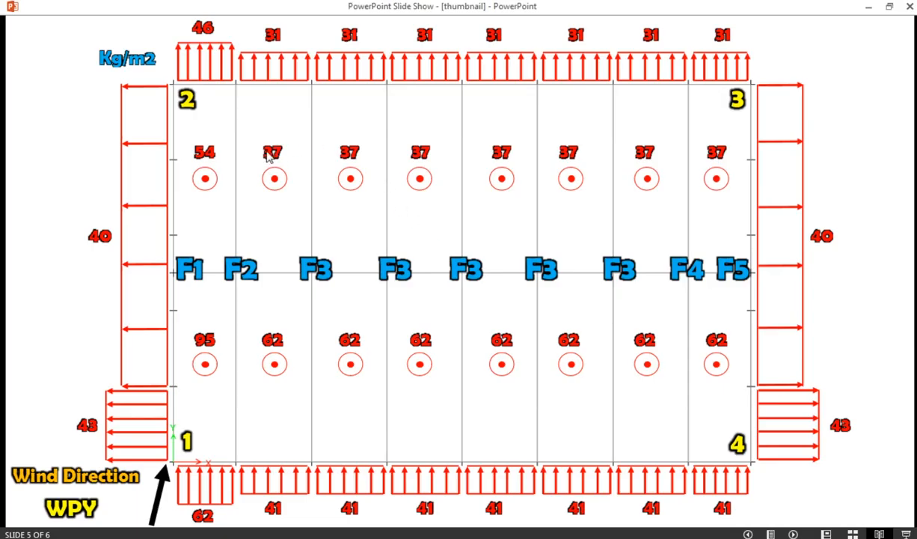
click(914, 291)
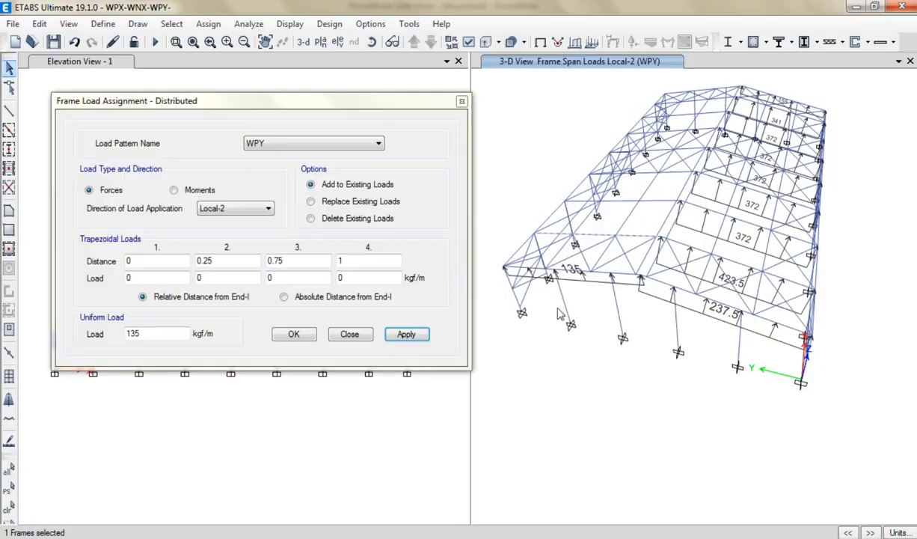
drag(173, 331, 50, 340)
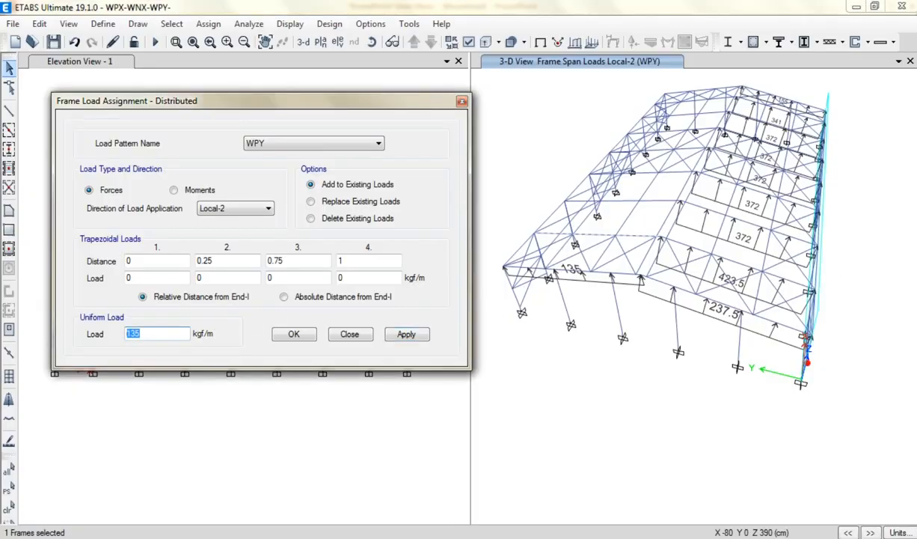
text(54*2.5)+(37*3))
key(Return)
click(396, 334)
Step: Add a Local-2 WPY uniform load of 222 kgf/m to the leeward rafters of the five intermediate F3 frames
click(624, 201)
click(642, 173)
click(653, 151)
click(642, 130)
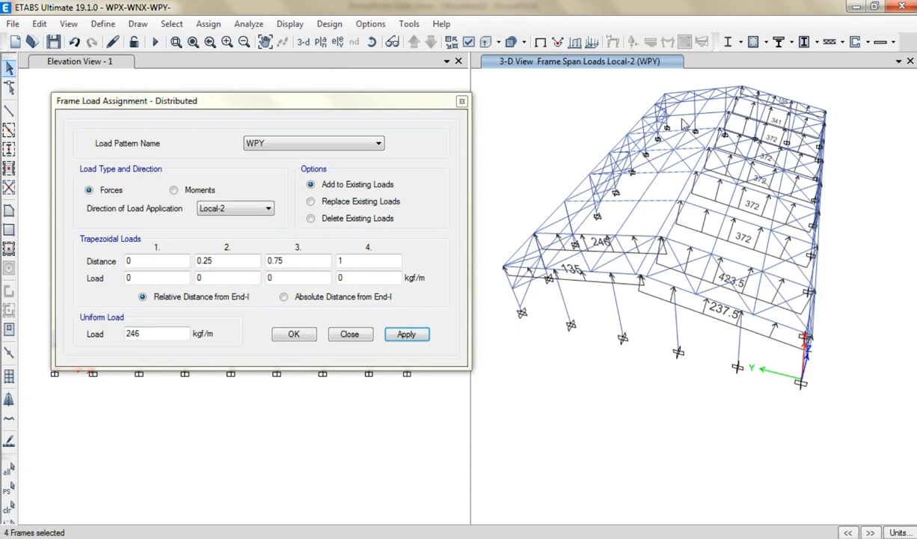
click(657, 112)
double_click(157, 335)
text(3)
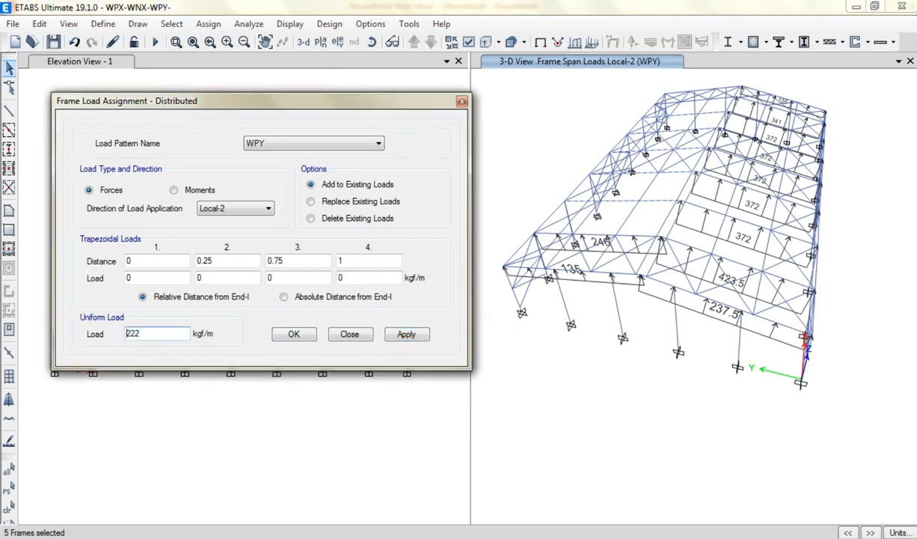
click(408, 333)
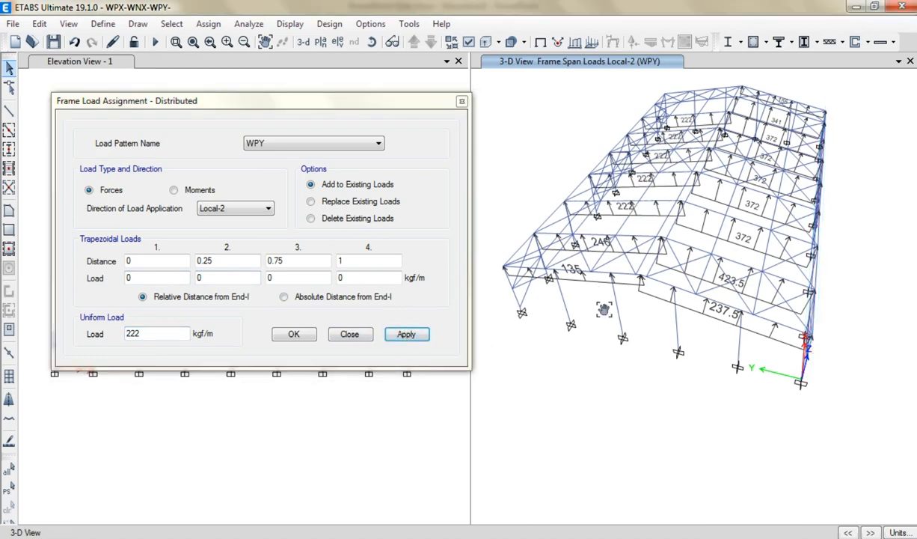
Step: Add a Local-2 WPY uniform load of 37*5.5 kgf/m to the leeward rafter of frame F4
middle_drag(597, 286, 594, 374)
click(667, 182)
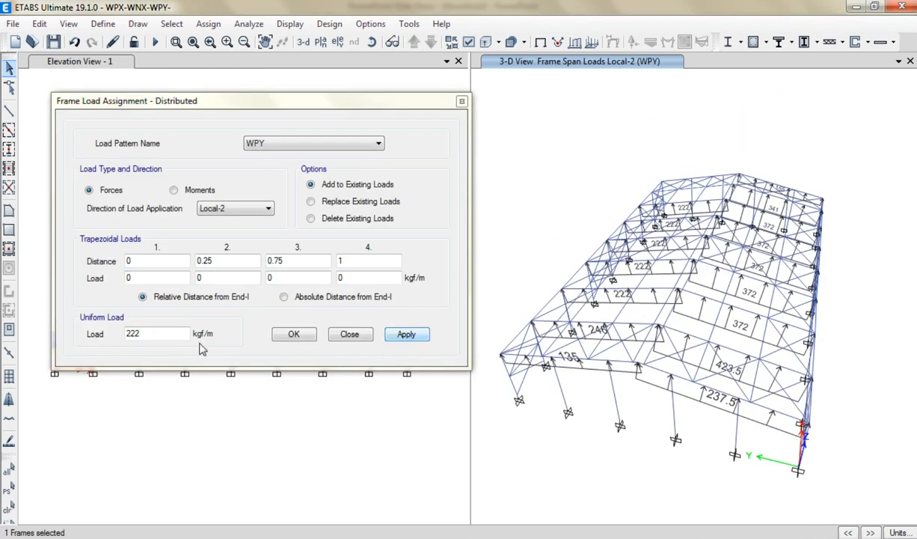
double_click(149, 334)
text(3)
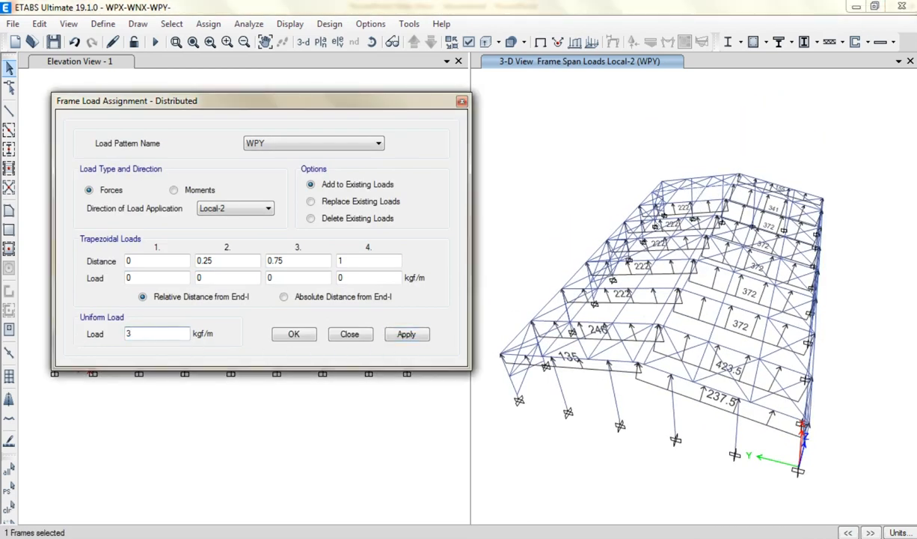
text(7*5.5)
key(Return)
click(406, 334)
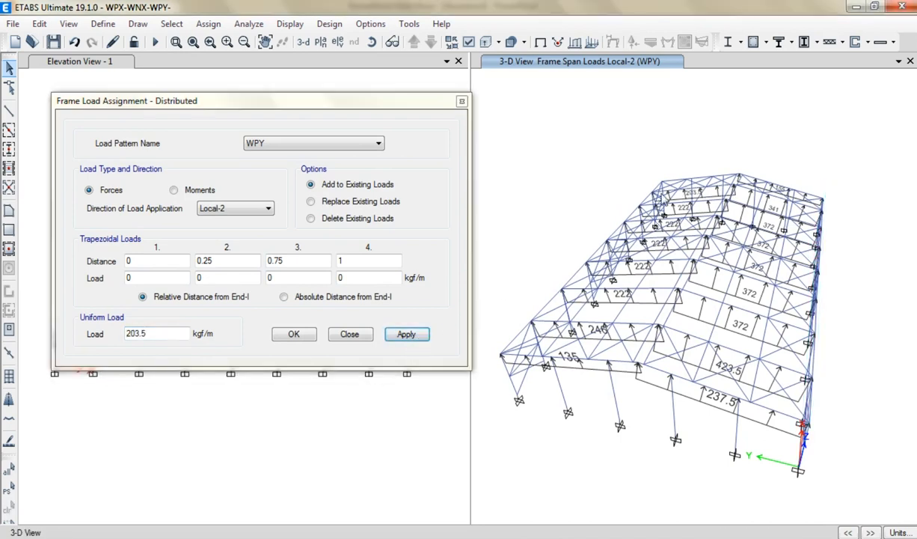
Step: Add a Local-2 WPY uniform load of 37*2.5 kgf/m to the last frame's (F5) leeward rafter and save the model
click(674, 177)
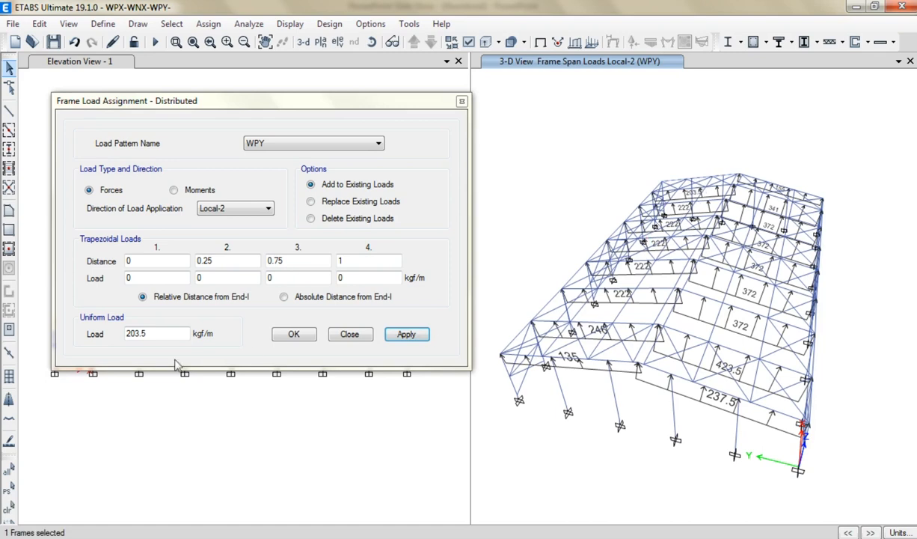
double_click(147, 336)
text(3)
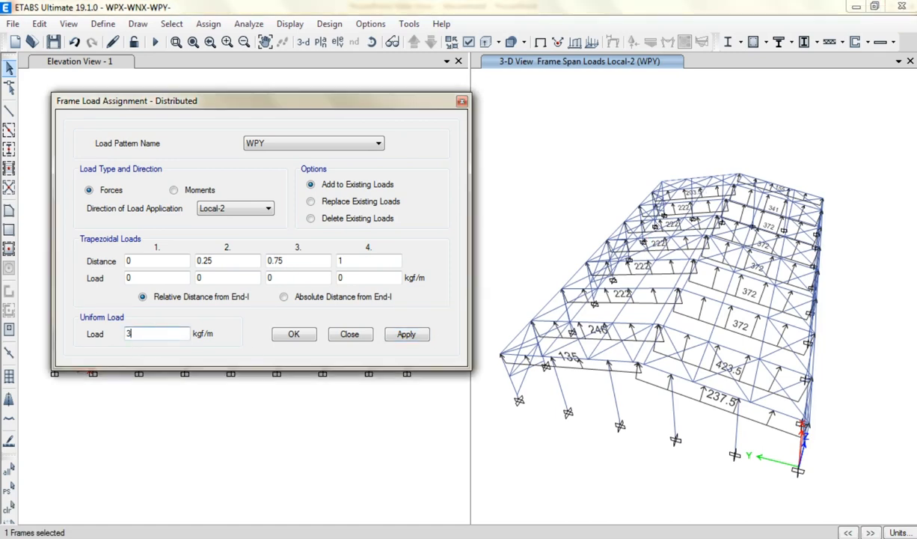
text(7*2.5)
key(alt+Tab)
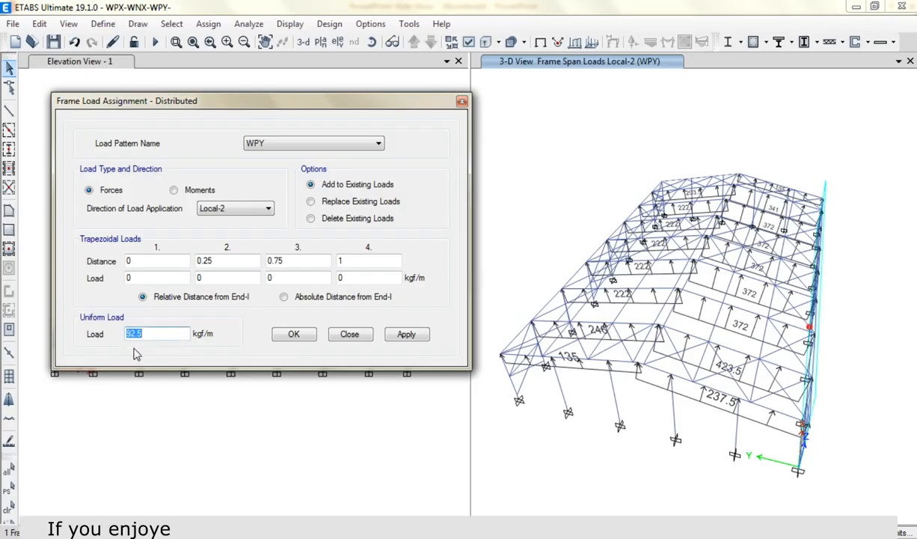
text(37*)
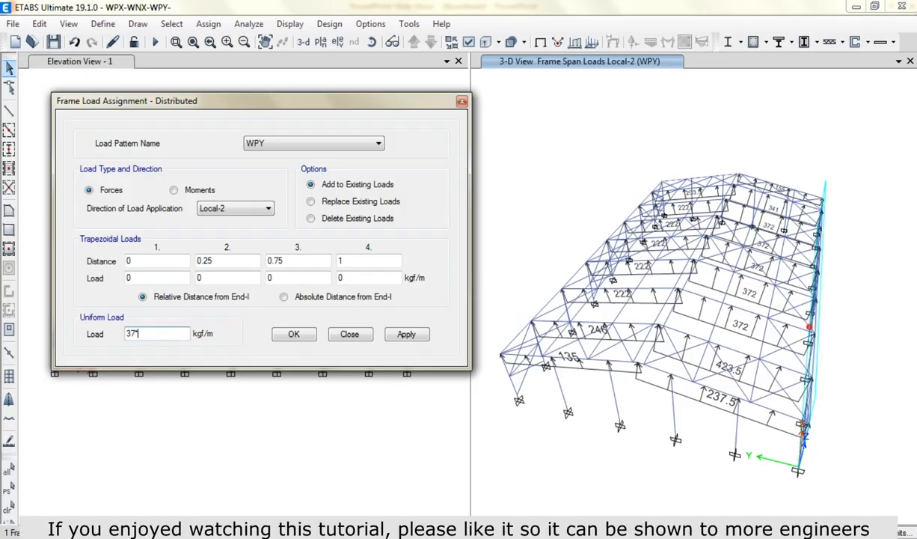
key(Return)
click(407, 334)
click(352, 335)
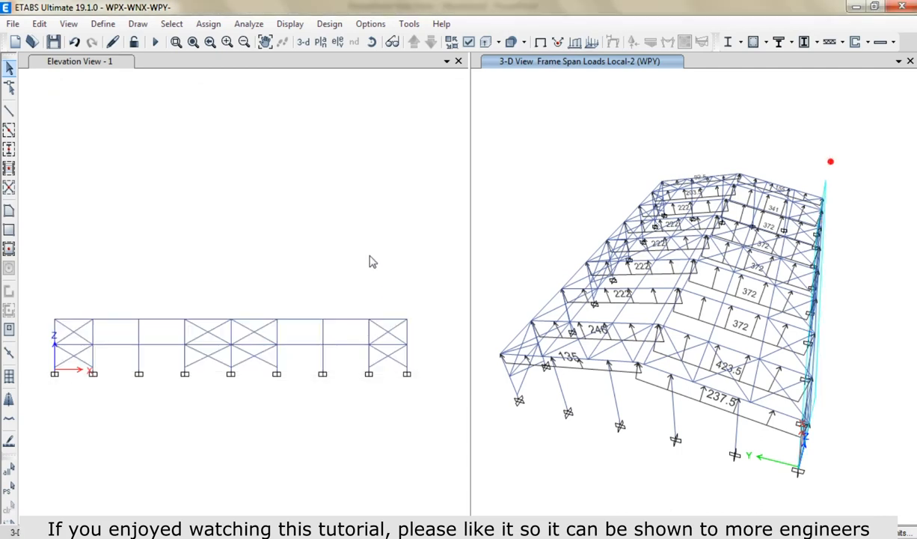
click(53, 44)
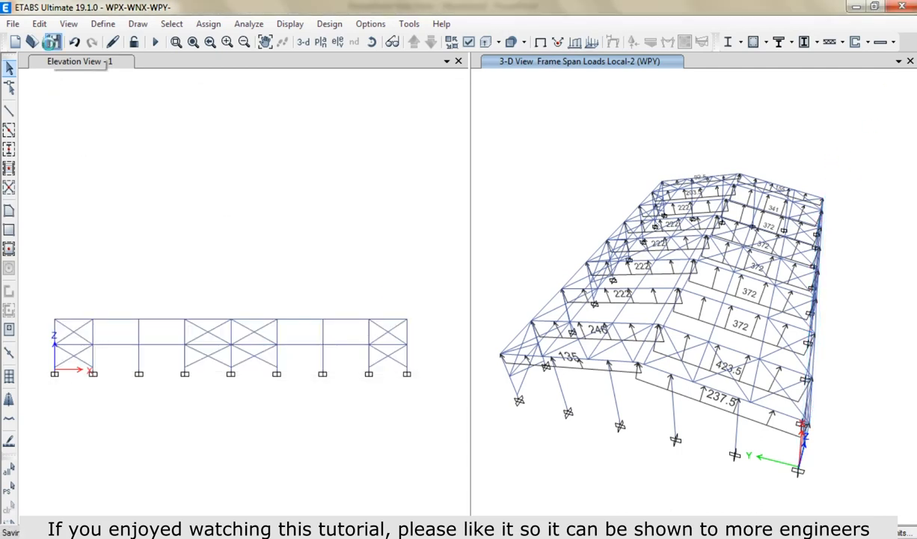
Step: Display all frame span loads of the WPY pattern and inspect the loads assigned to the first frame's (F1) windward rafter
click(574, 43)
click(350, 357)
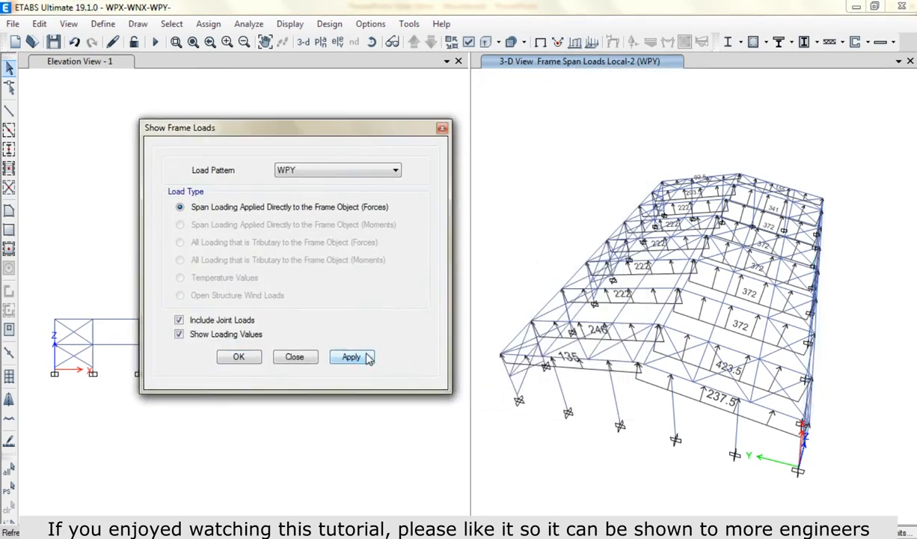
click(294, 357)
shift+middle_drag(523, 361, 528, 311)
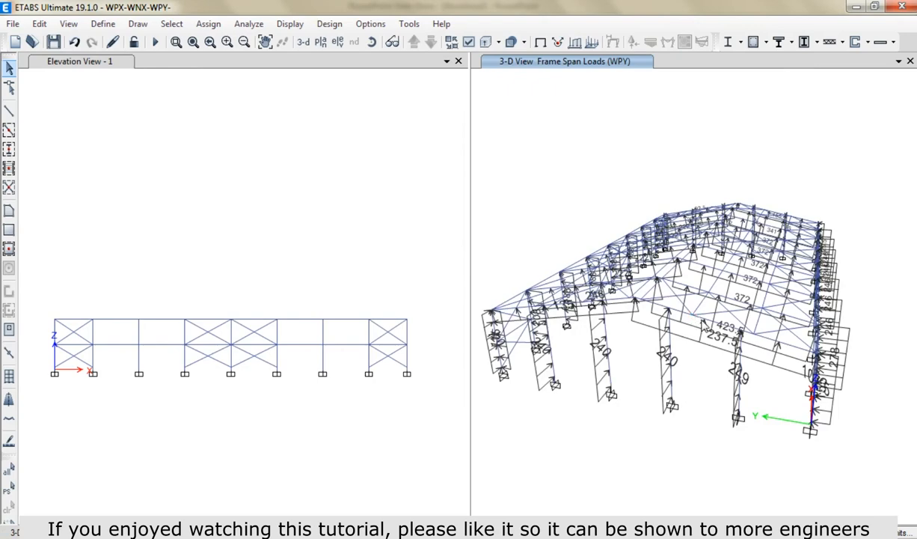
right_click(674, 308)
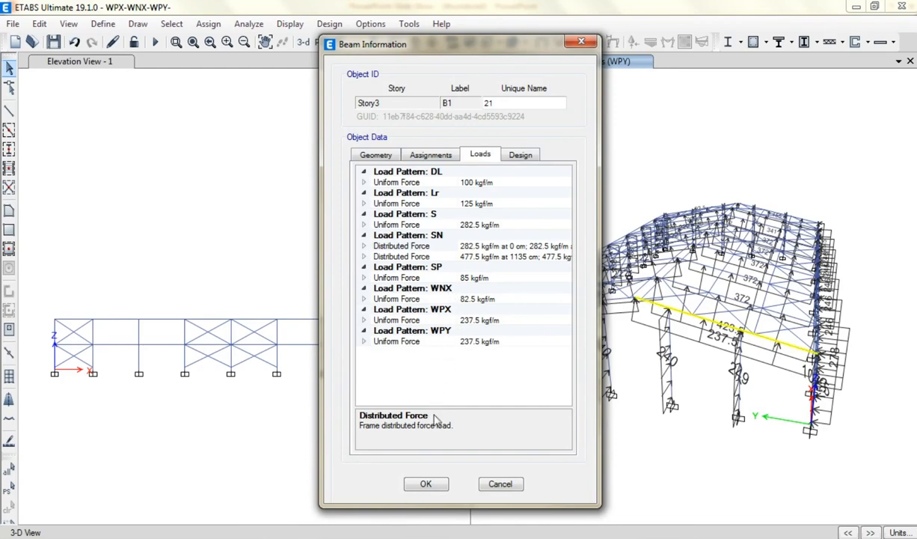
click(426, 484)
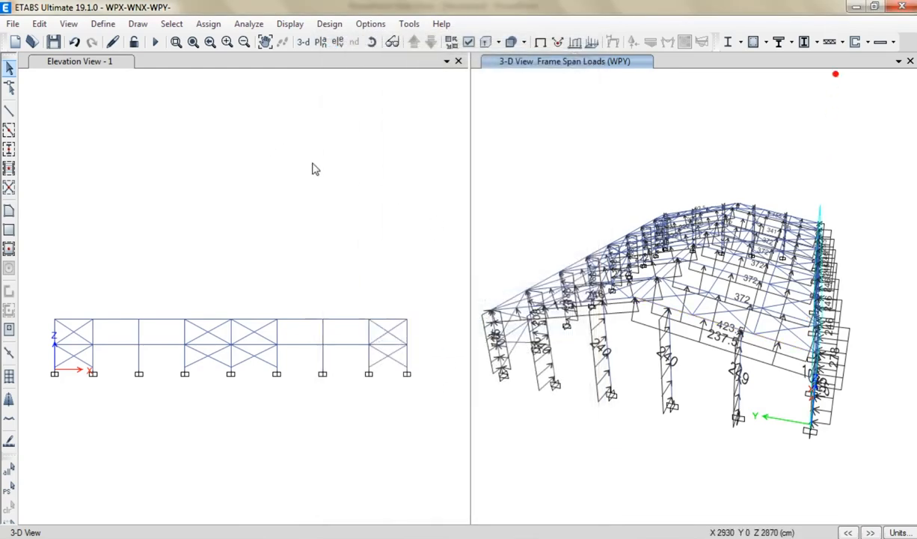
Step: Examine the WPY loads on the rafters, columns and end-wall posts from every side of the building
middle_drag(669, 189, 694, 159)
shift+middle_drag(743, 338, 606, 364)
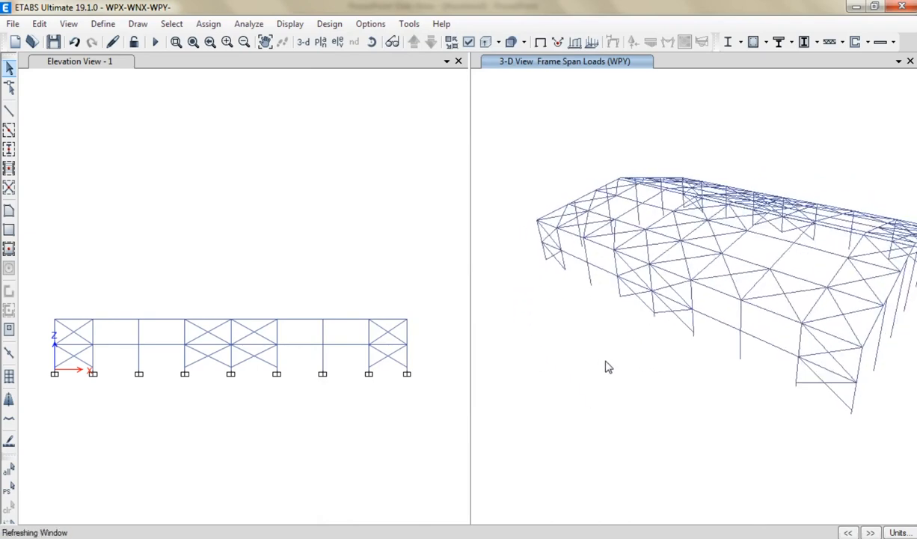
shift+middle_drag(668, 393, 699, 397)
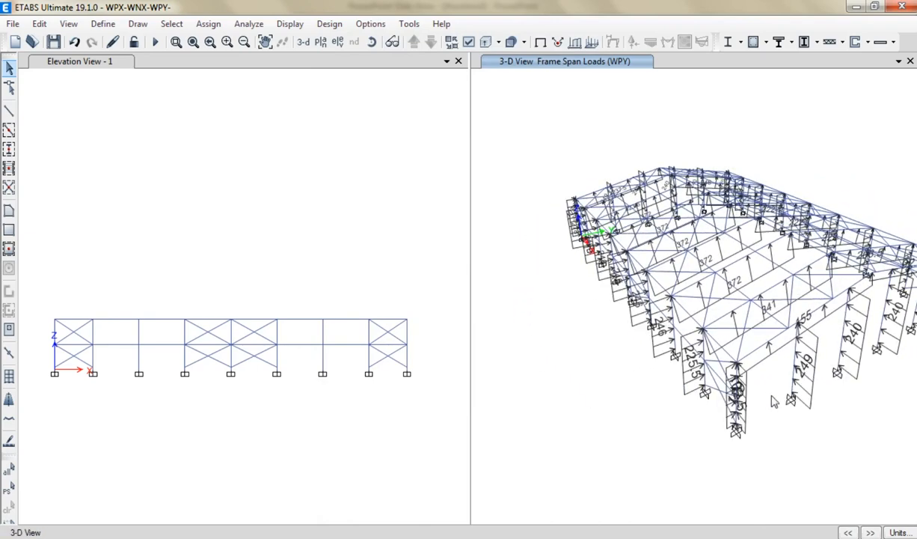
shift+middle_drag(801, 402, 693, 388)
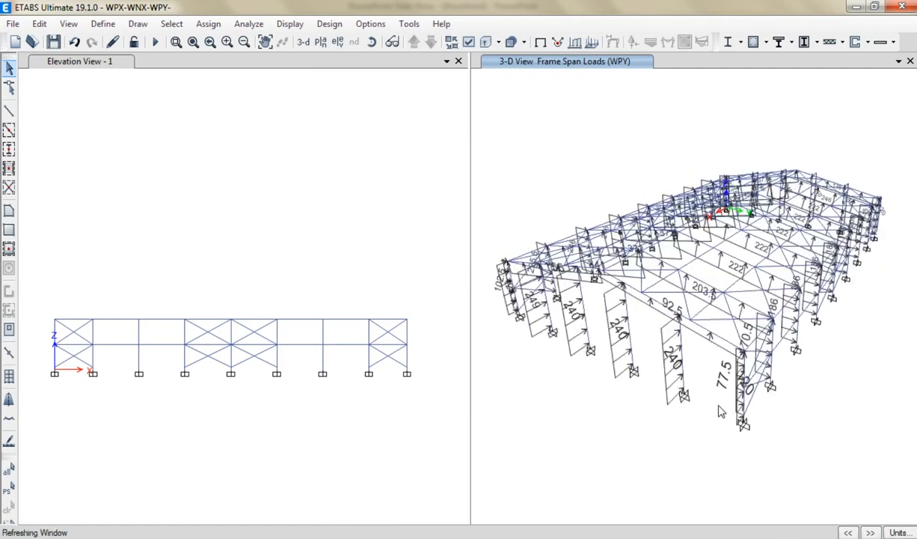
shift+middle_drag(742, 426, 692, 401)
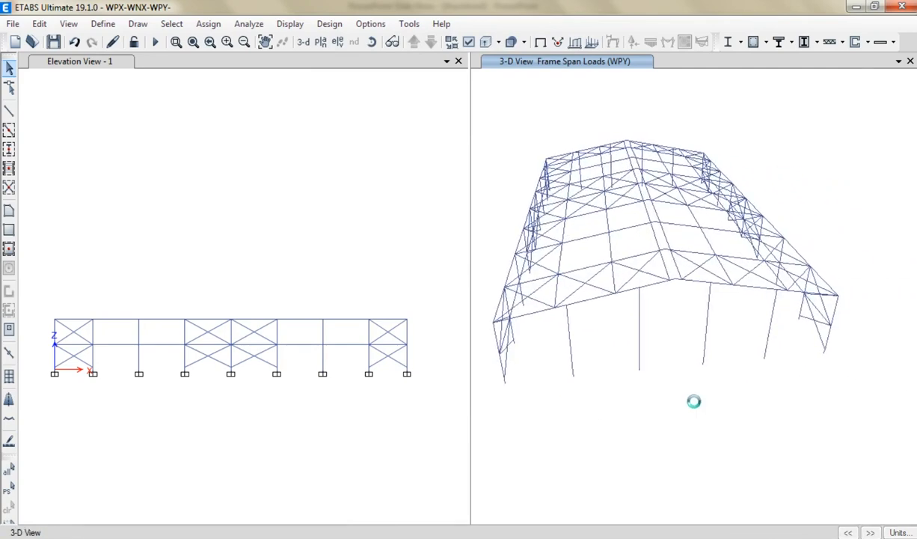
shift+middle_drag(837, 376, 625, 406)
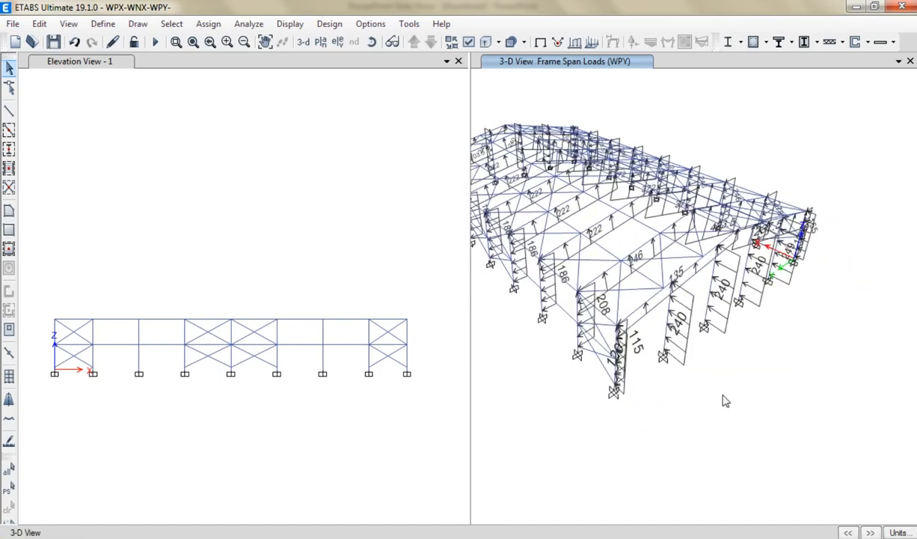
shift+middle_drag(723, 400, 672, 405)
shift+middle_drag(774, 364, 680, 370)
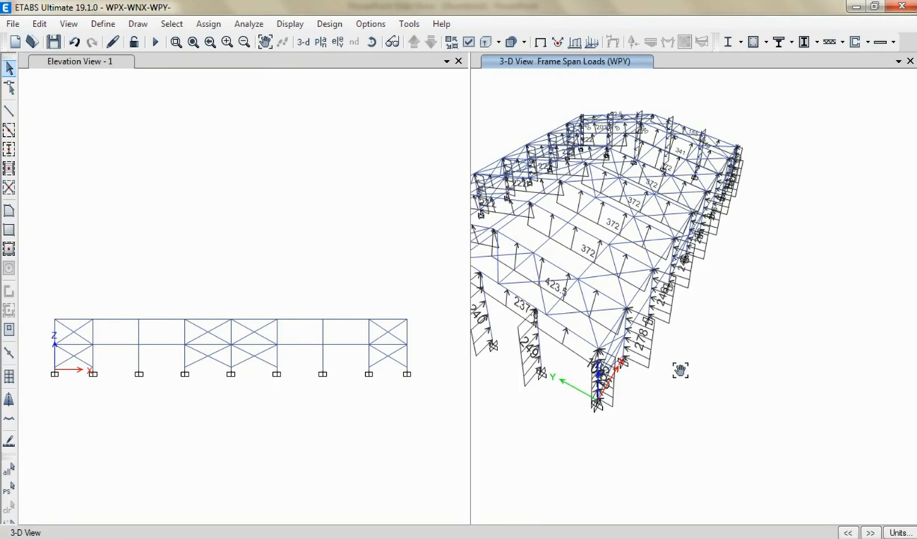